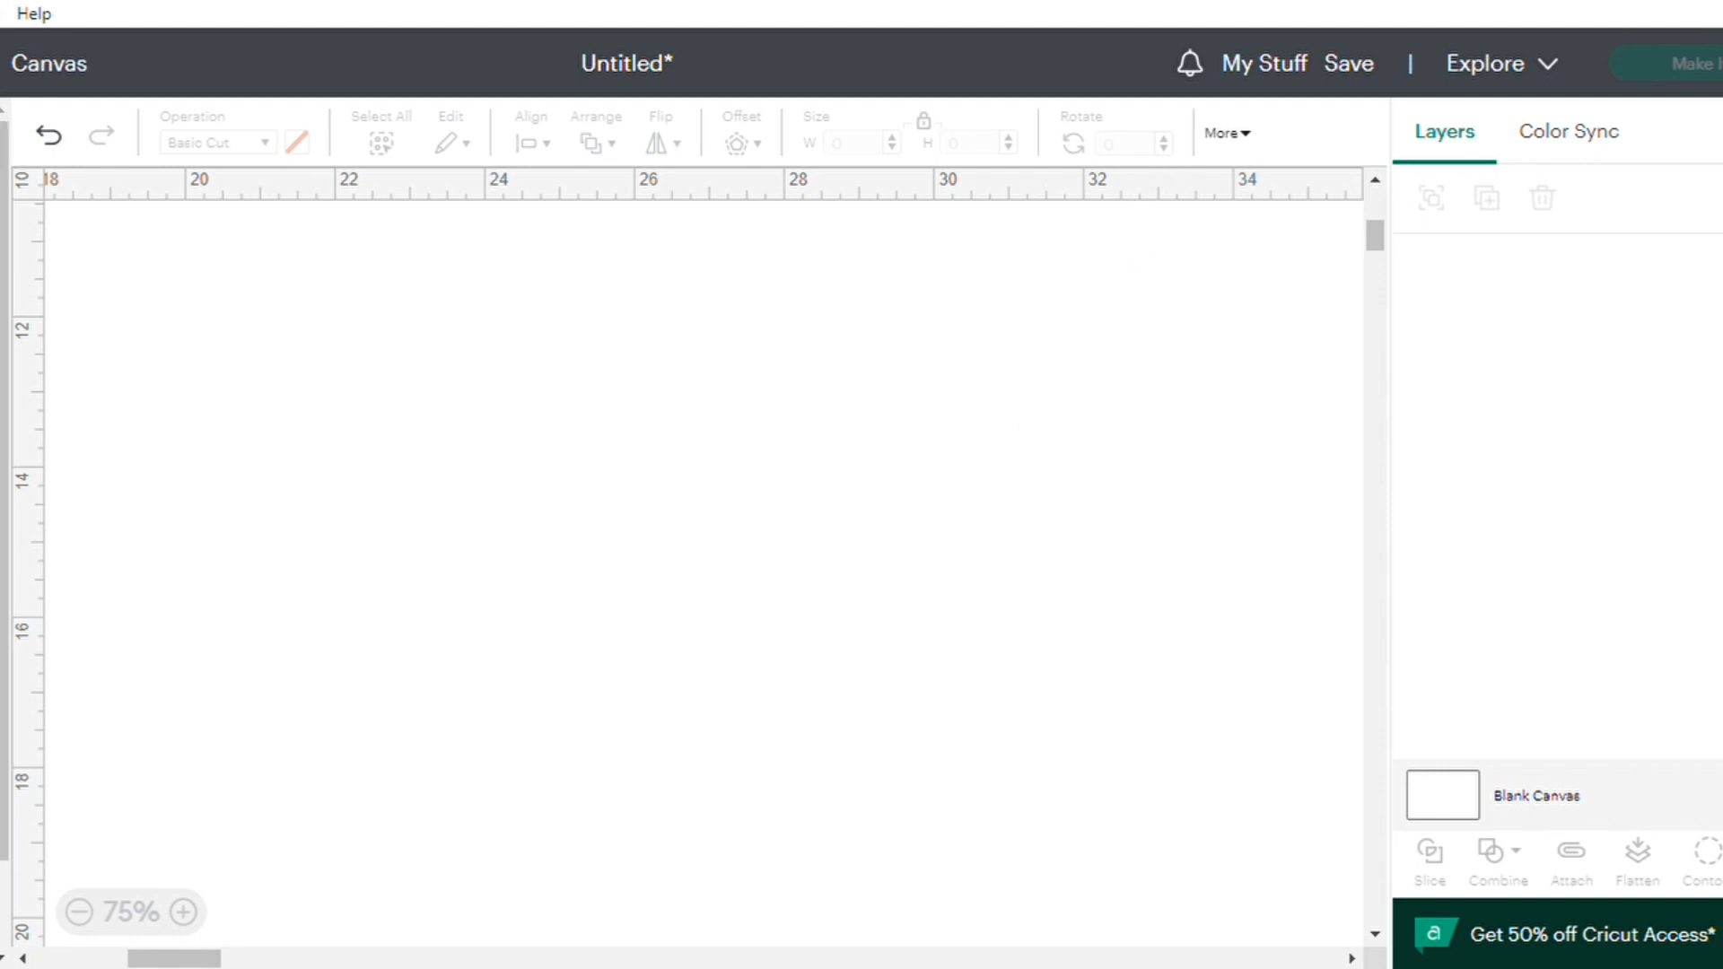
- Open the Design Space settings and switch the Application Experience to Beta
{"action": "left_click", "coordinate": [2, 63]}
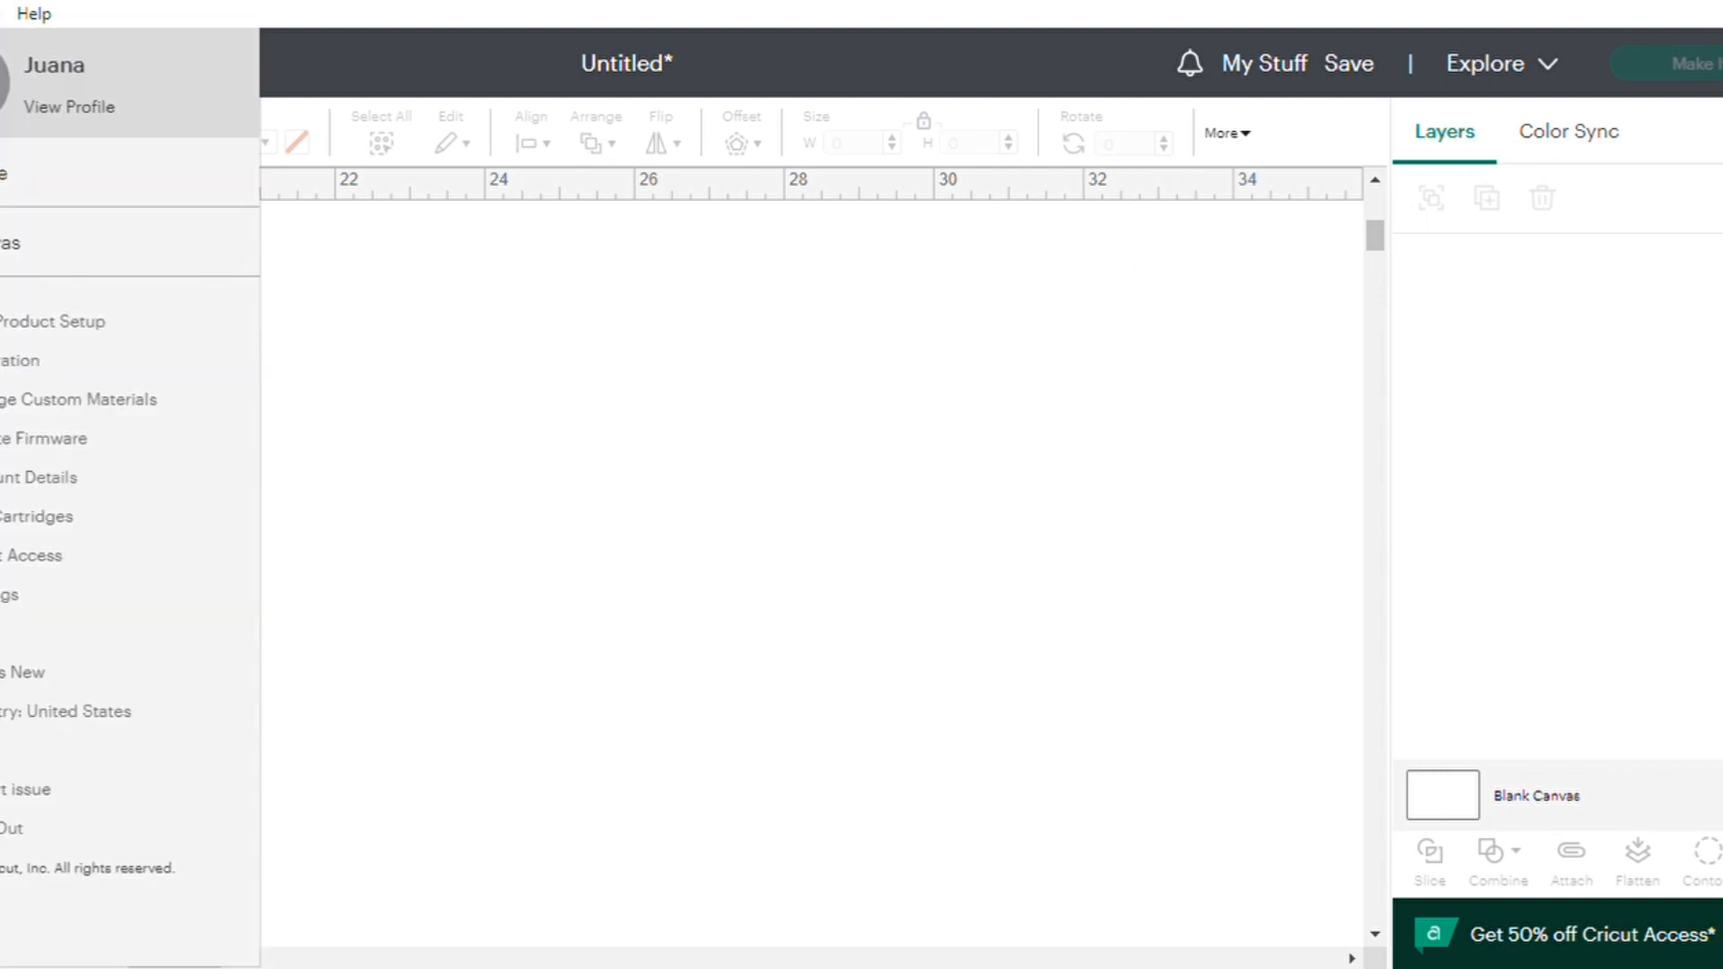
{"action": "left_click", "coordinate": [14, 599]}
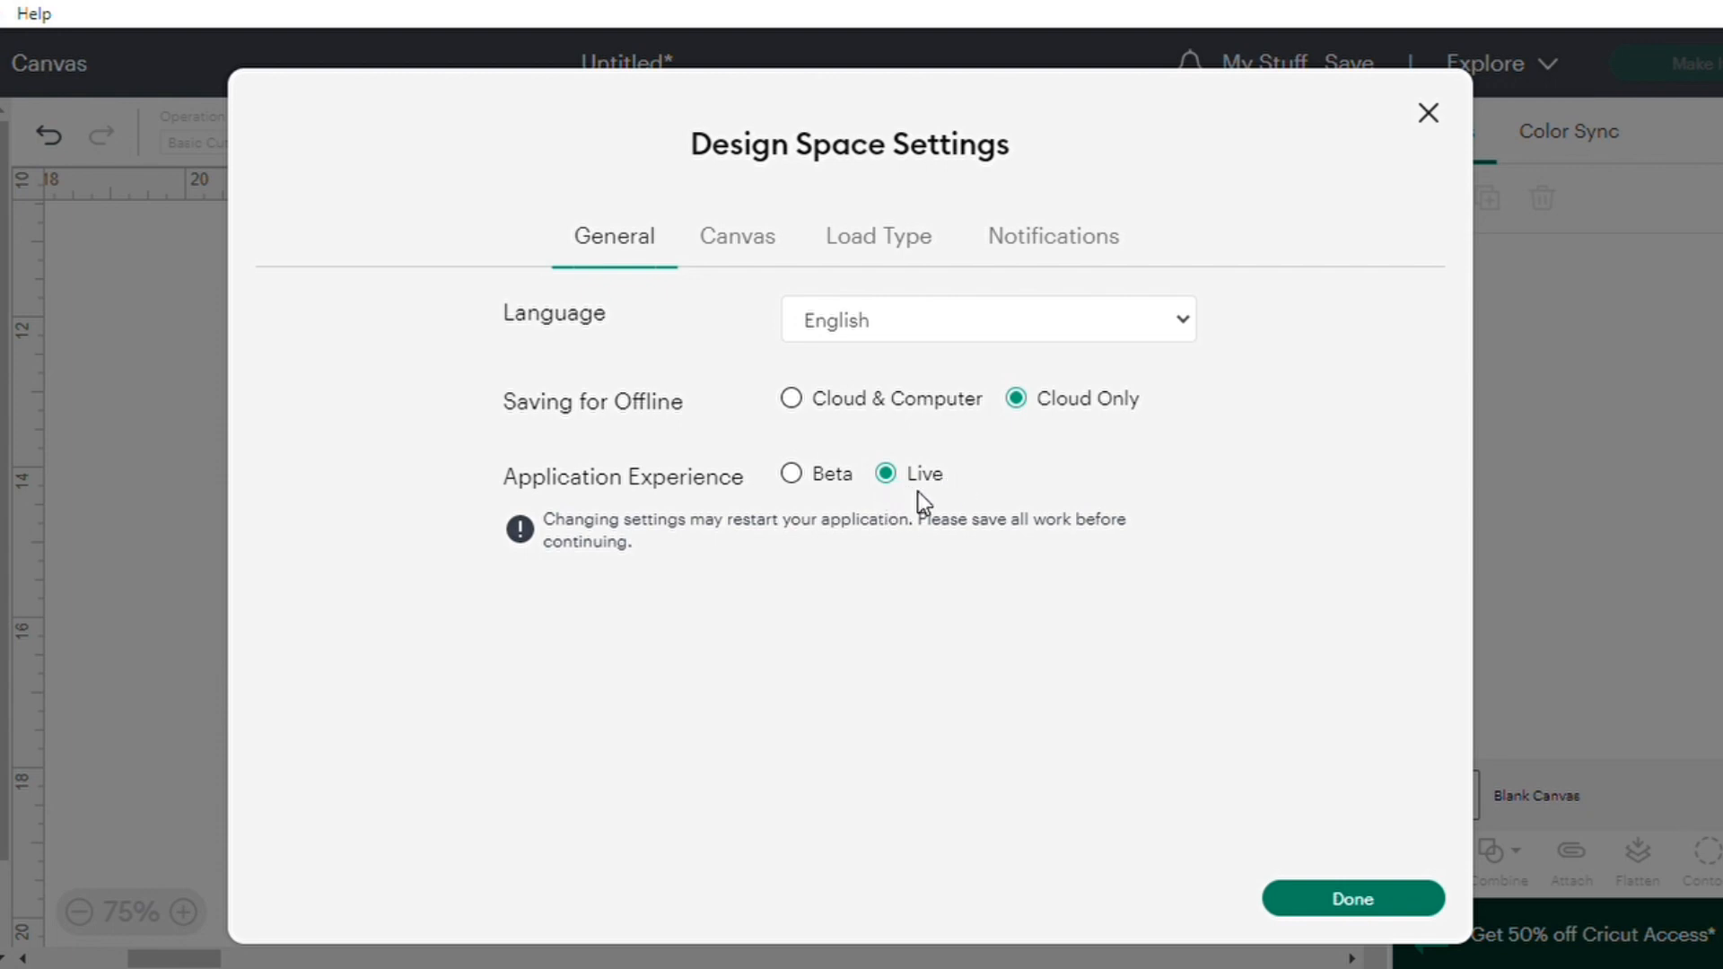
{"action": "left_click", "coordinate": [793, 475]}
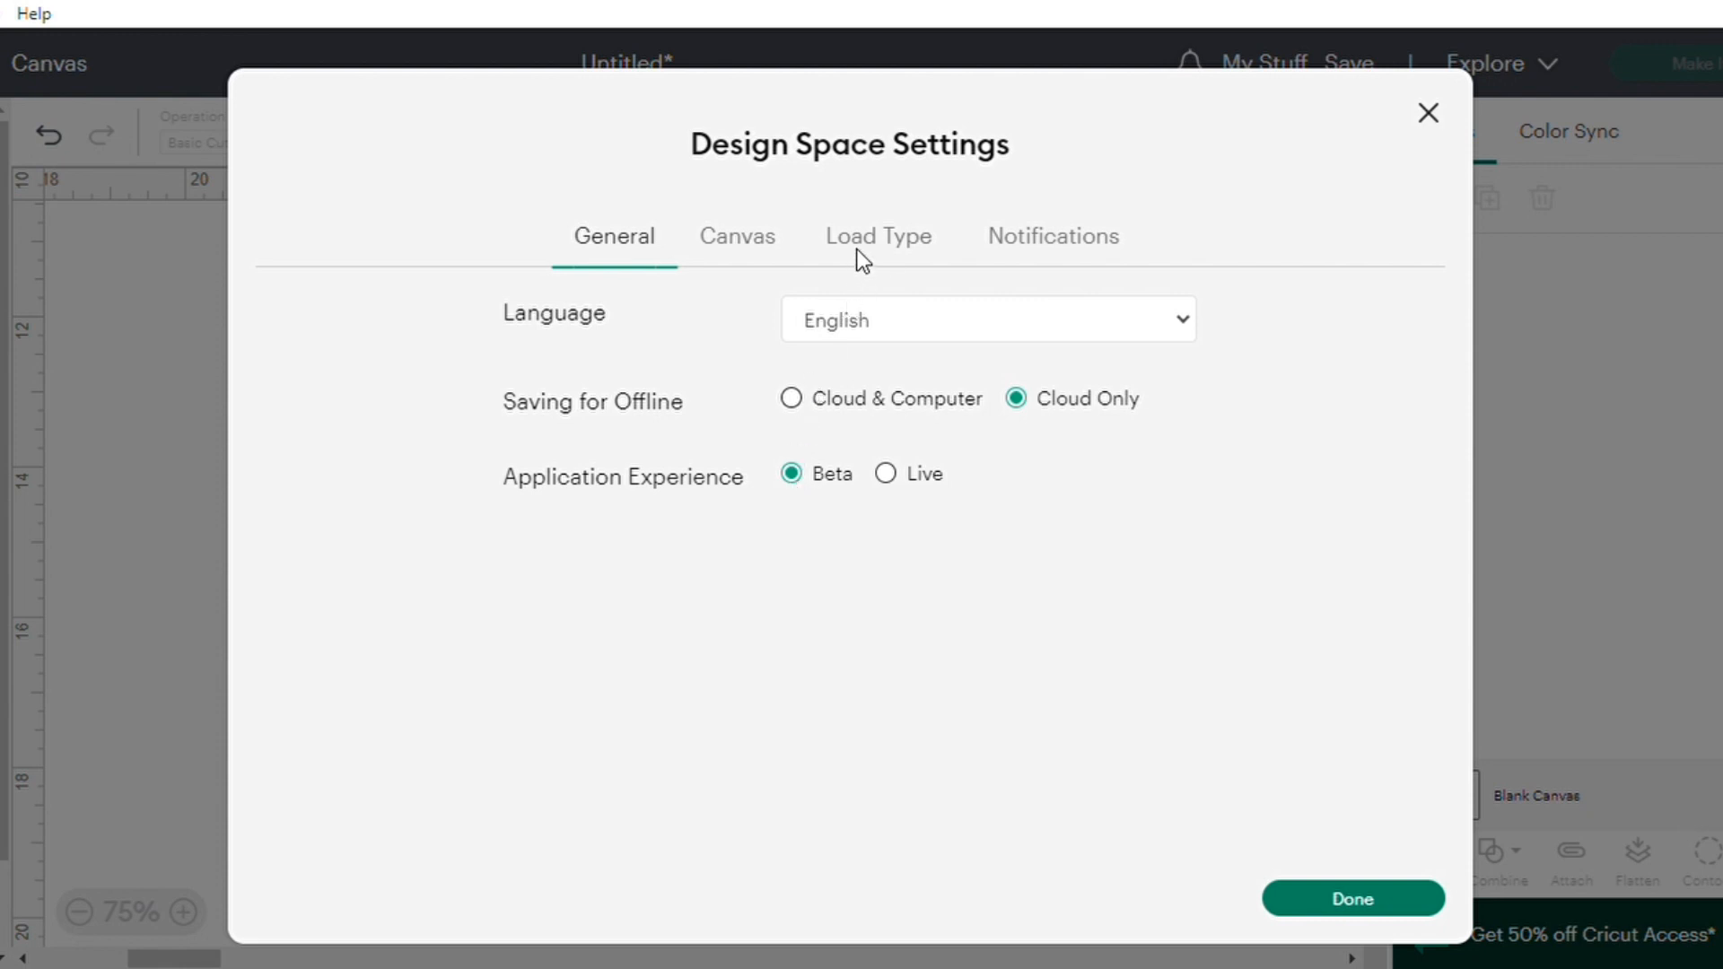
- Set the Print Then Cut page size to 11.7 in x 16.5 in (A3) in the load type defaults and save the settings
{"action": "left_click", "coordinate": [893, 251]}
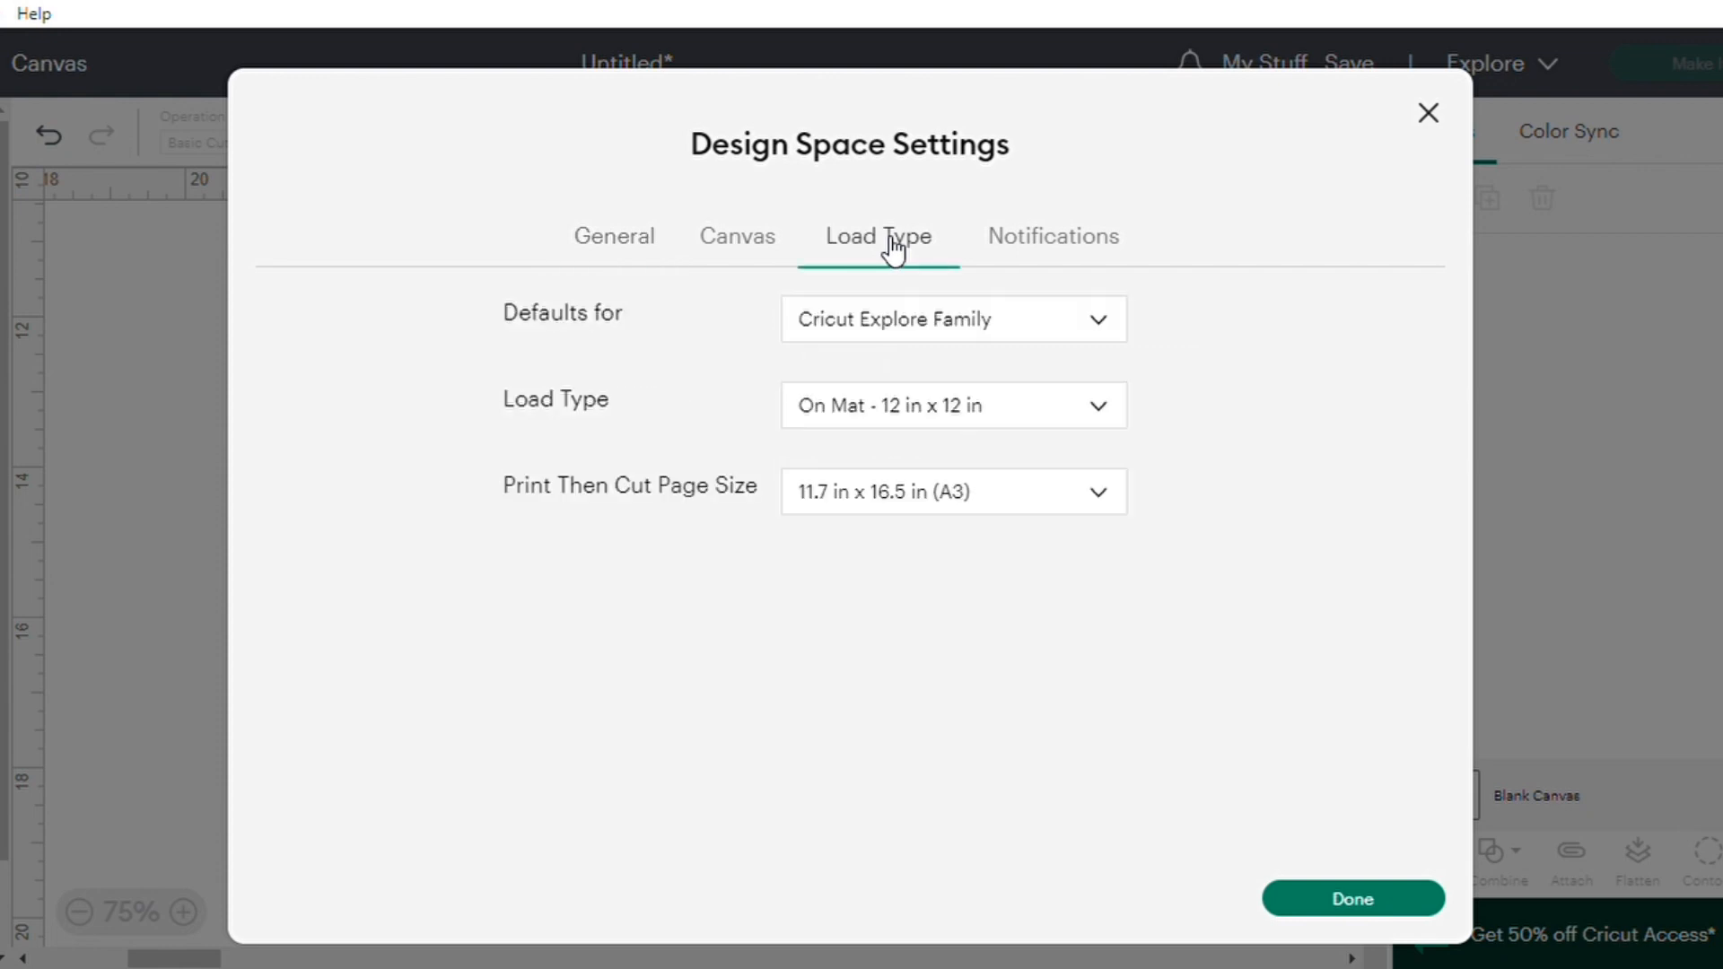
{"action": "left_click", "coordinate": [854, 499]}
{"action": "left_click", "coordinate": [1026, 525]}
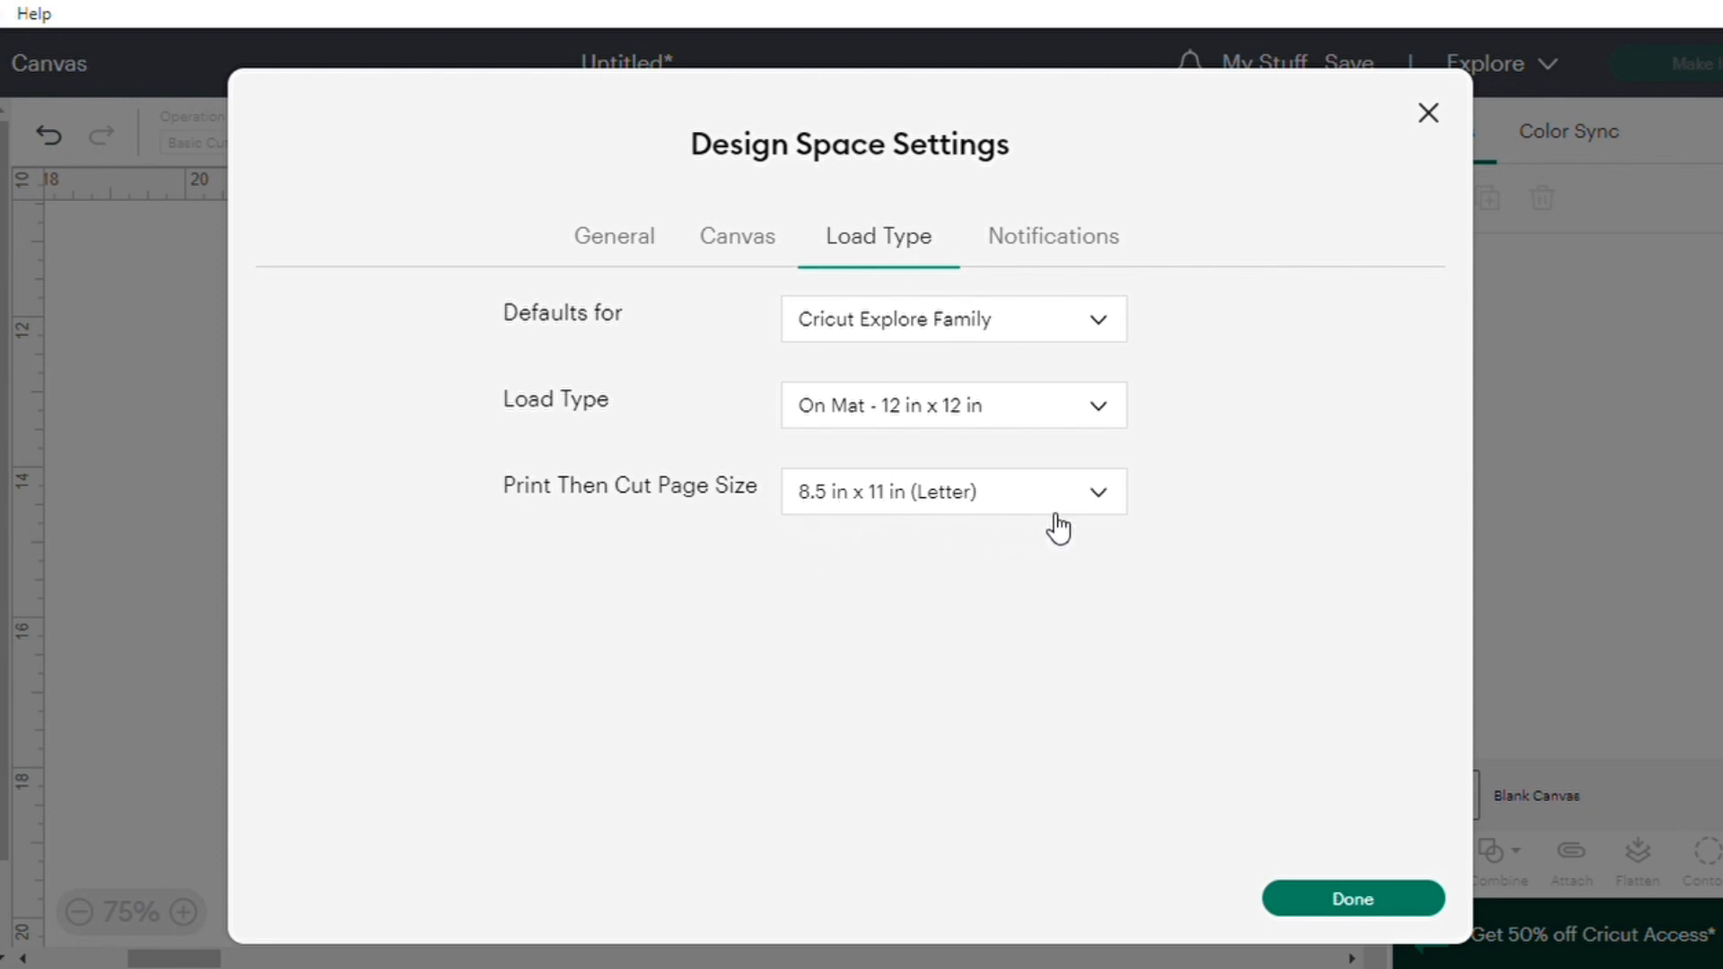
{"action": "left_click", "coordinate": [1106, 508]}
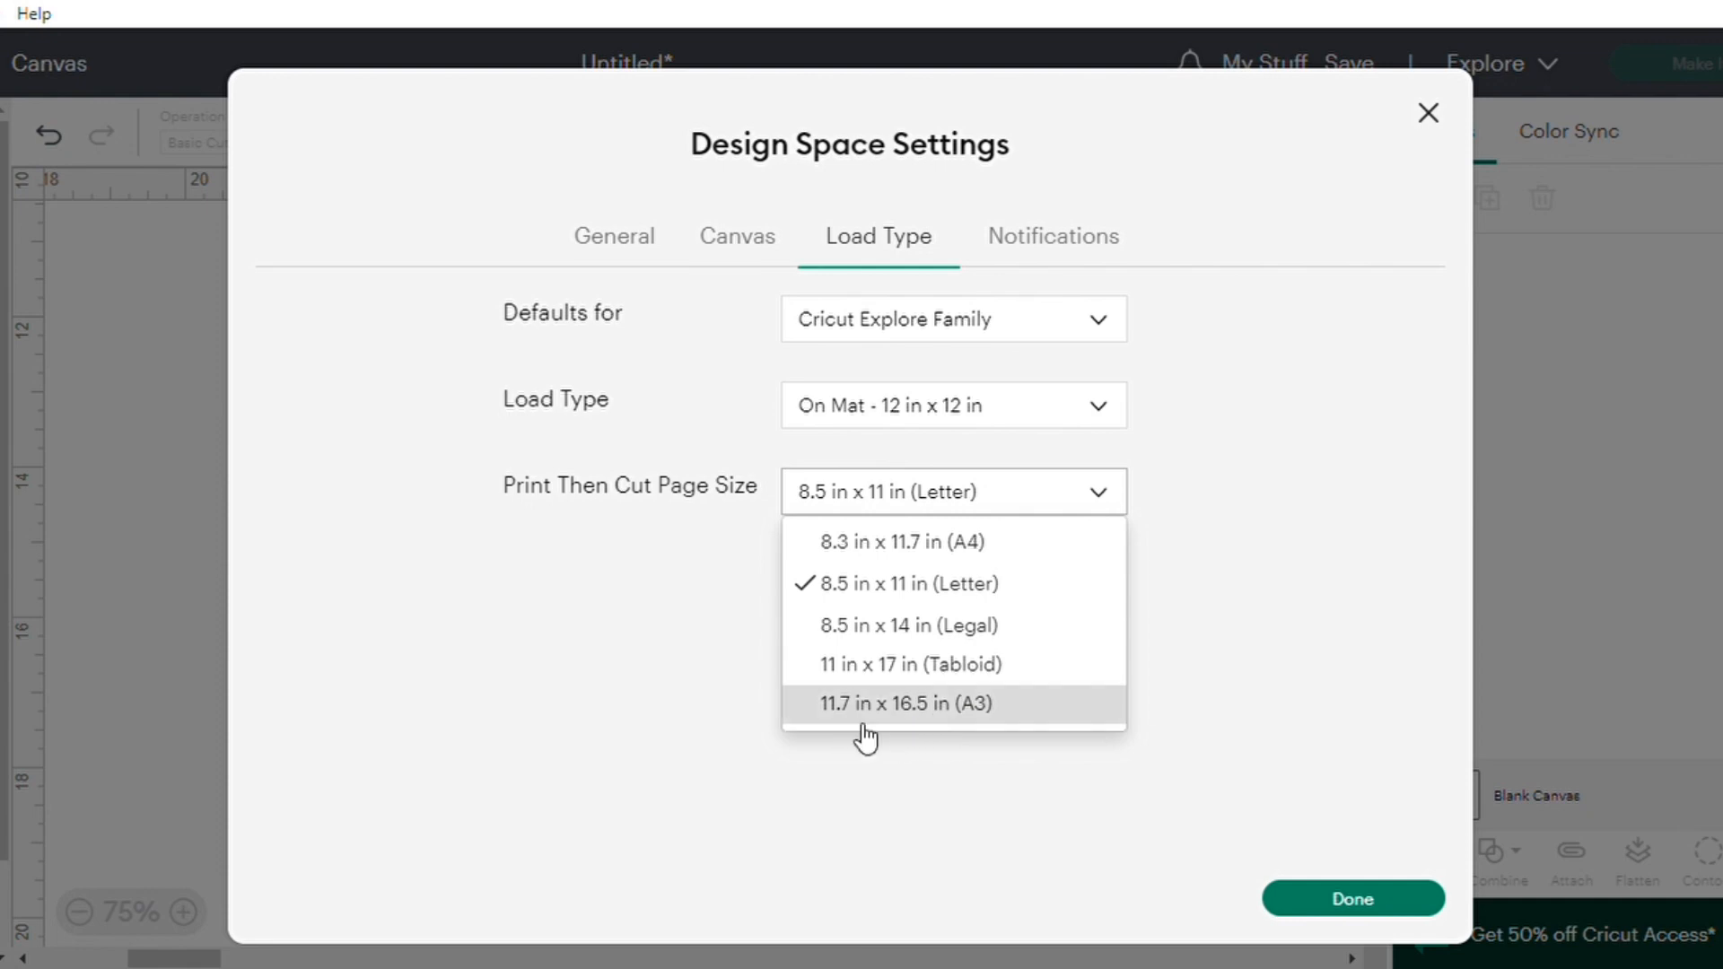
{"action": "left_click", "coordinate": [934, 711]}
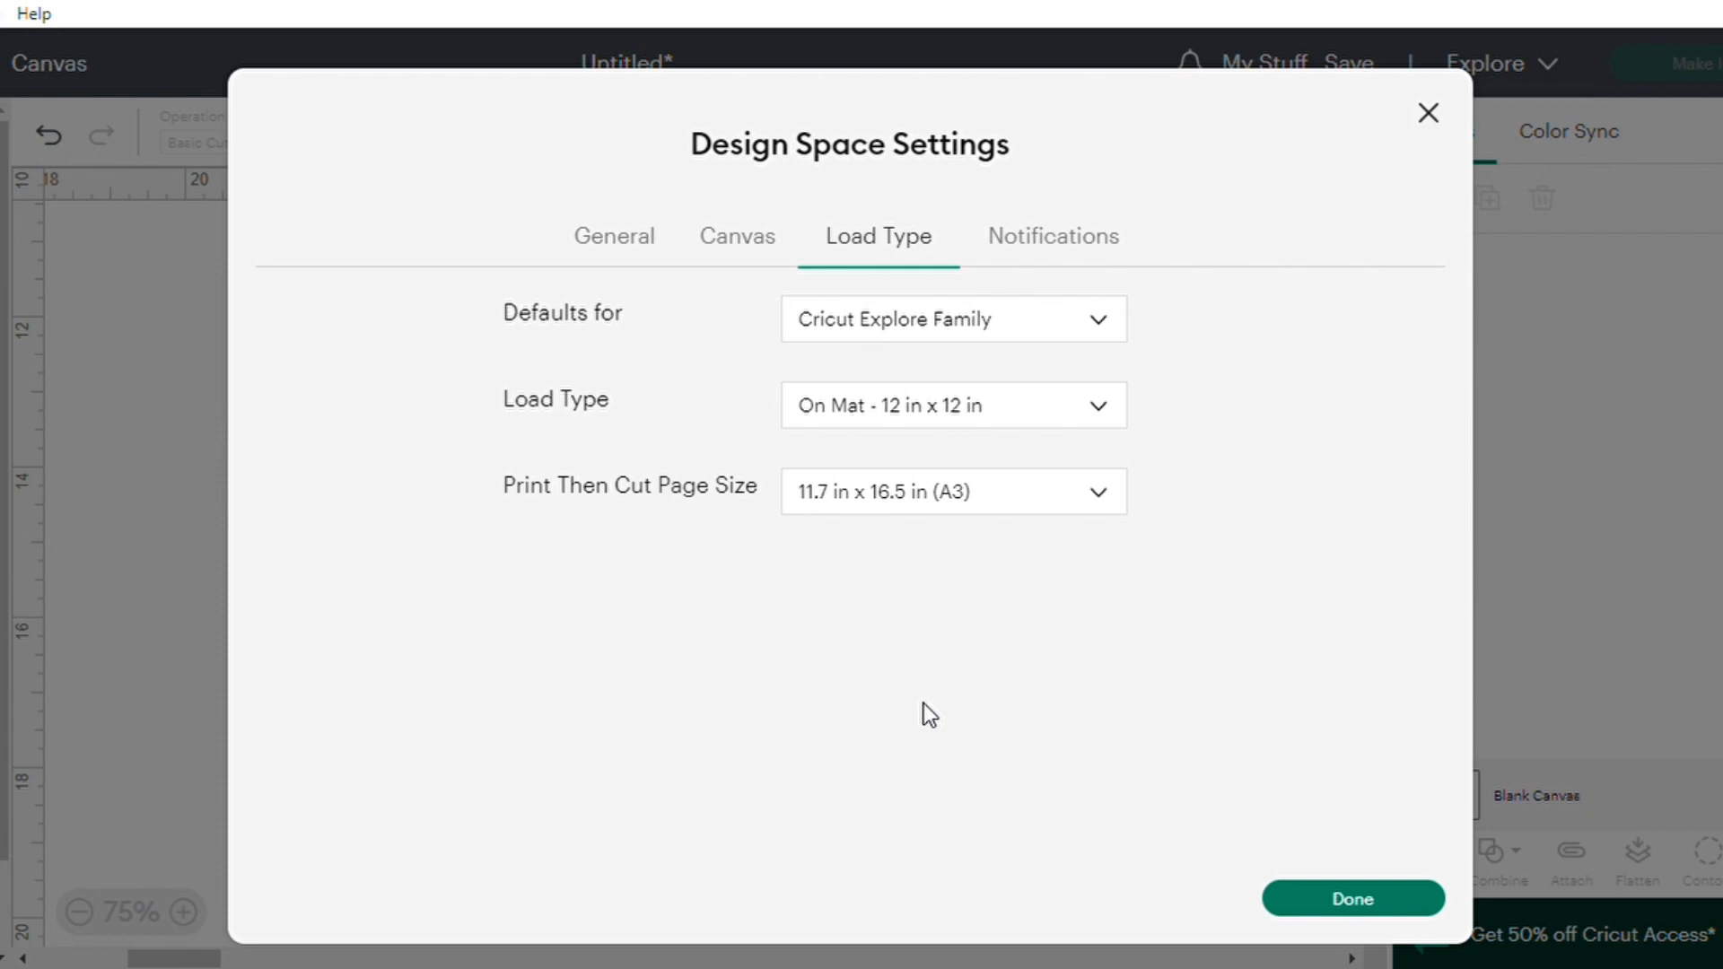
{"action": "left_click", "coordinate": [1319, 899]}
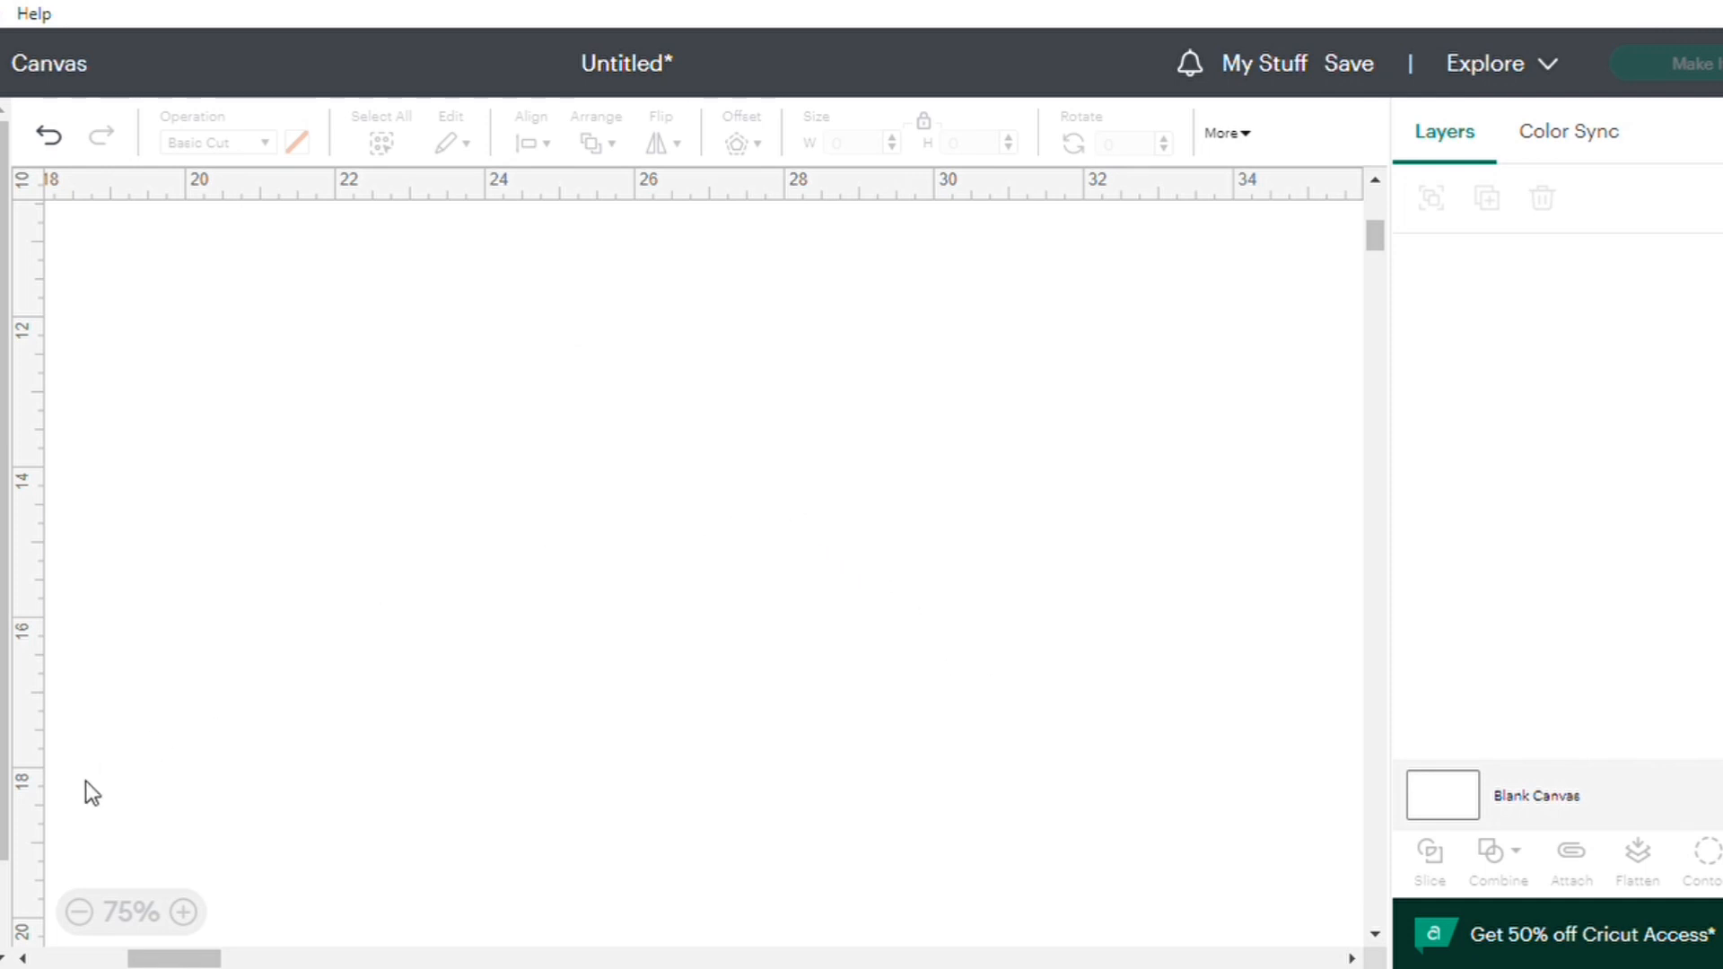
- Find the gnome LOVE image among all uploaded images, add it to the canvas and return to the canvas
{"action": "left_click", "coordinate": [2, 780]}
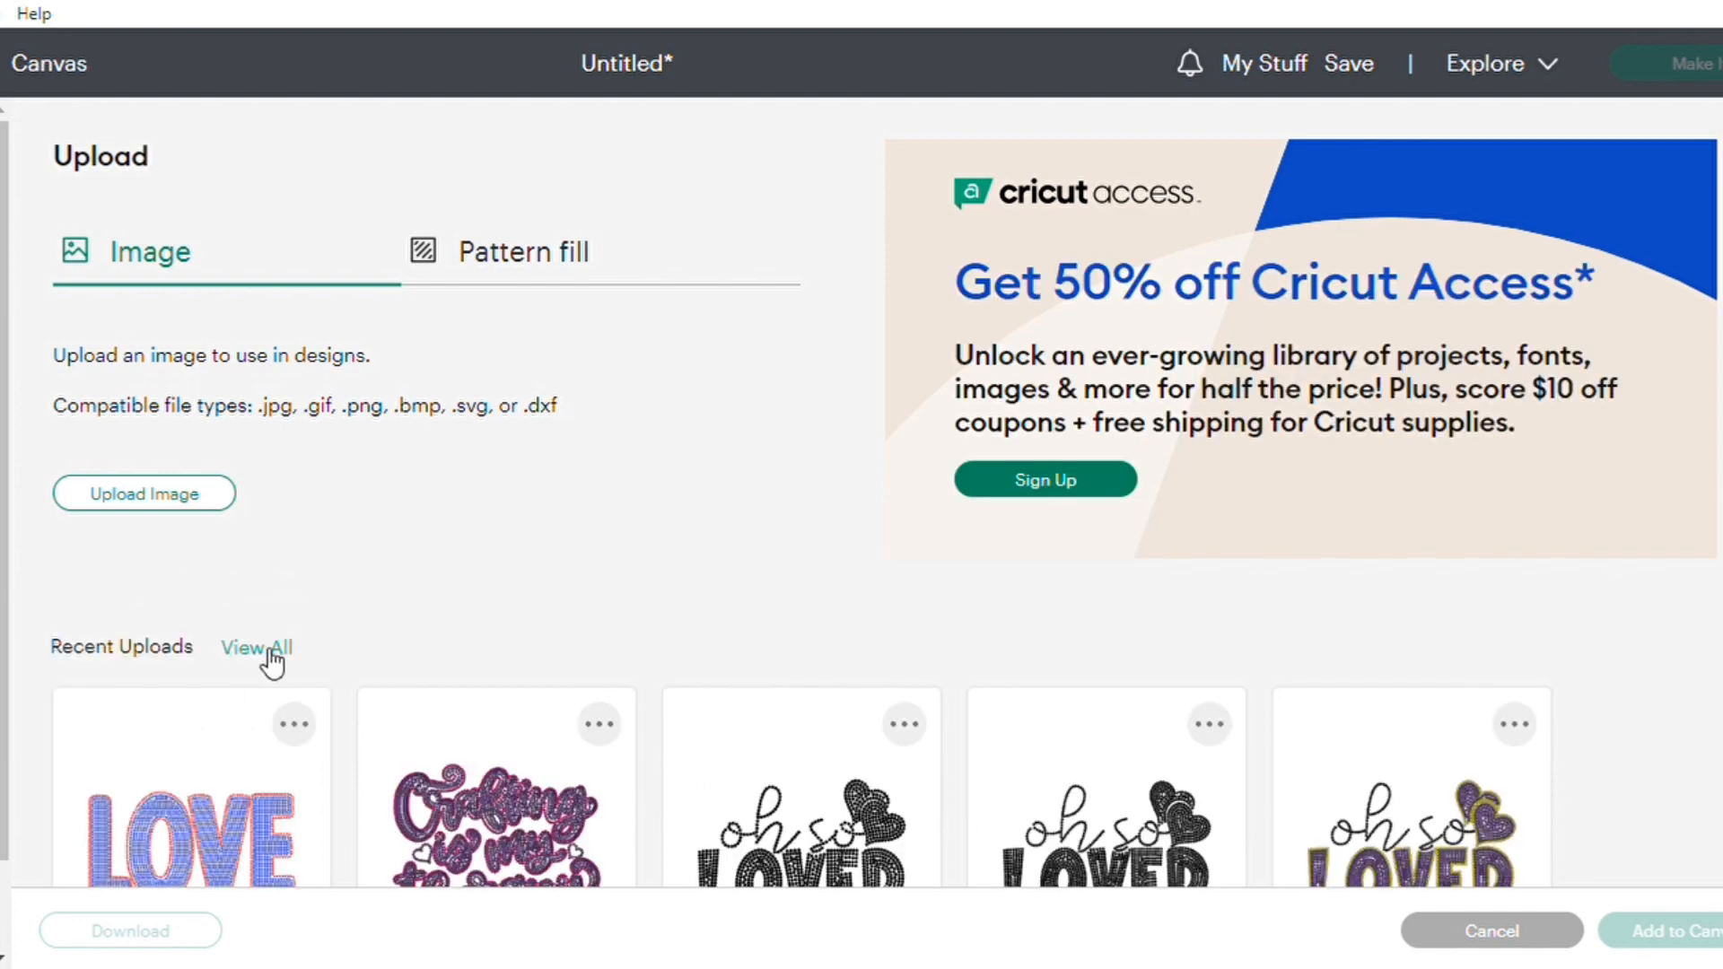
{"action": "left_click", "coordinate": [260, 649]}
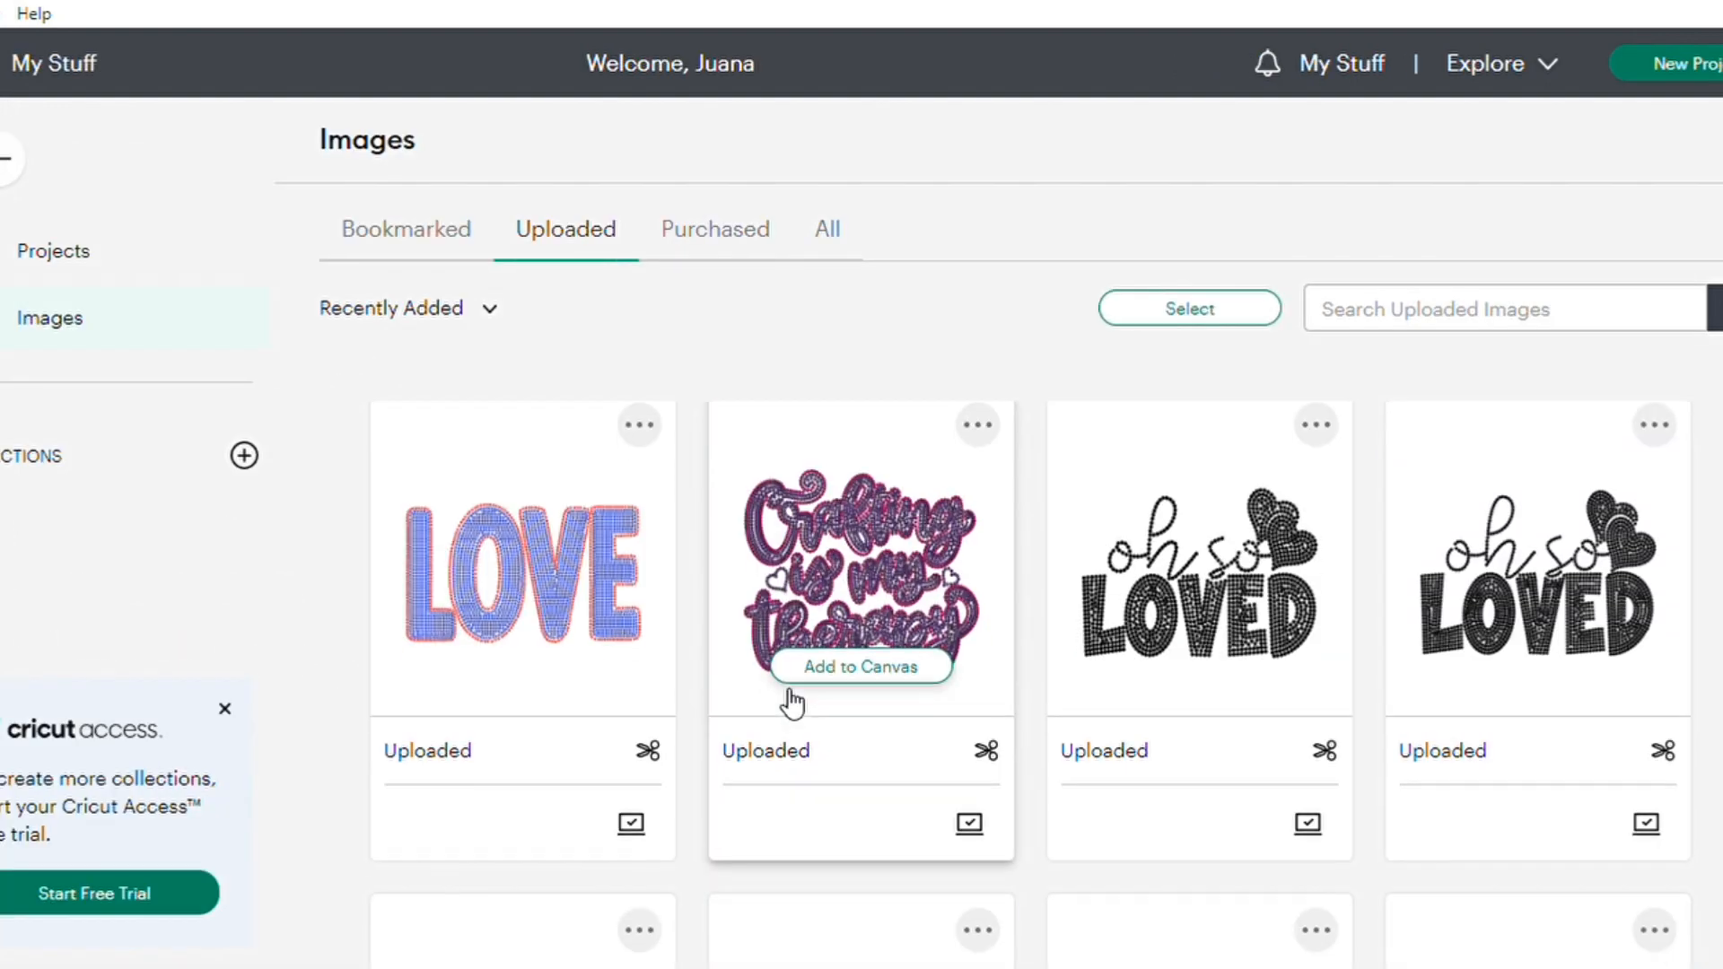
{"action": "scroll", "coordinate": [785, 696], "scroll_direction": "down", "scroll_amount": 5}
{"action": "scroll", "coordinate": [781, 689], "scroll_direction": "down", "scroll_amount": 12}
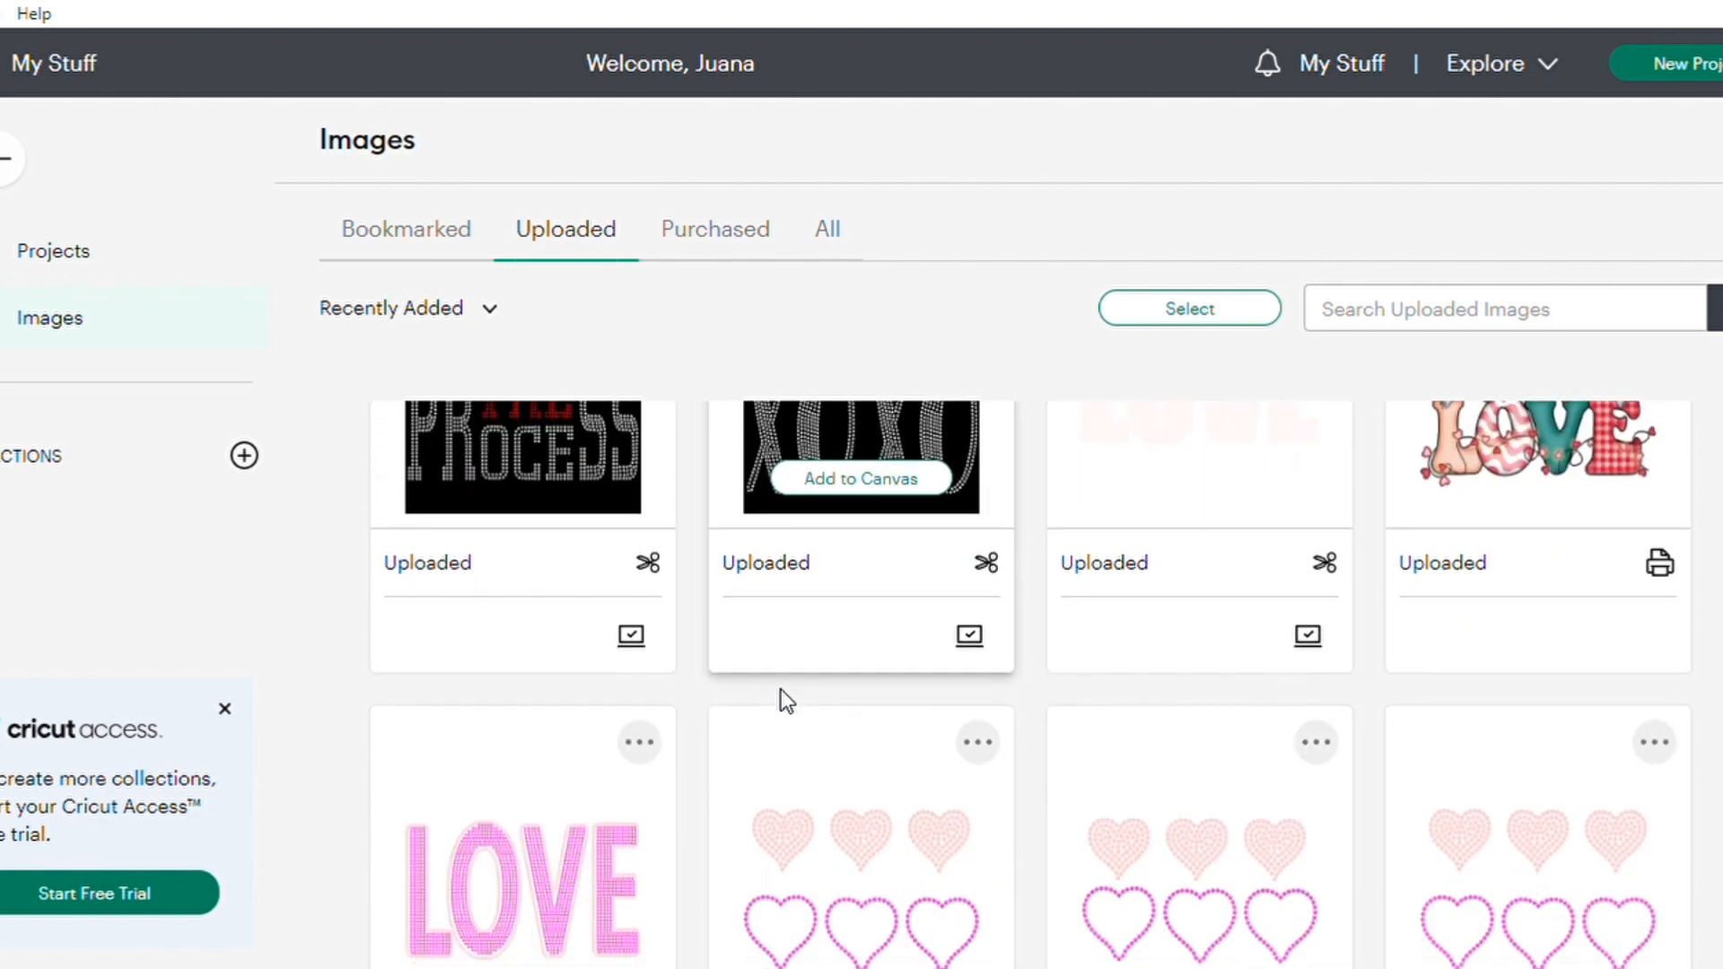
{"action": "scroll", "coordinate": [781, 690], "scroll_direction": "up", "scroll_amount": 2}
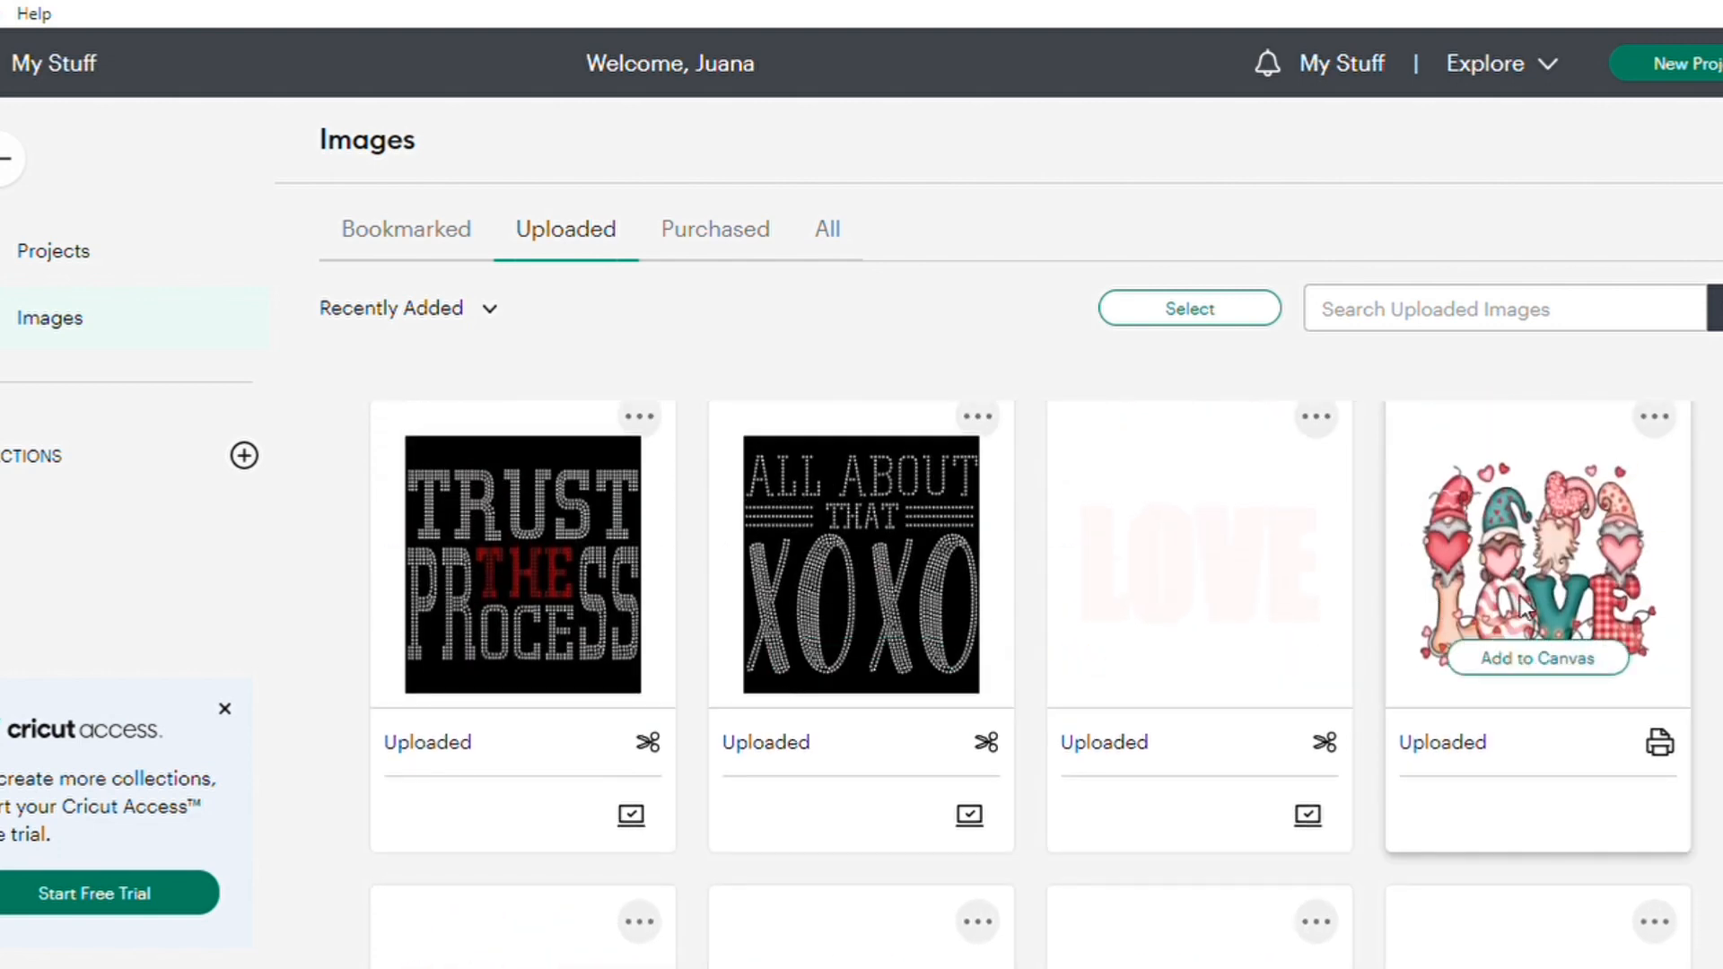
{"action": "left_click", "coordinate": [1527, 672]}
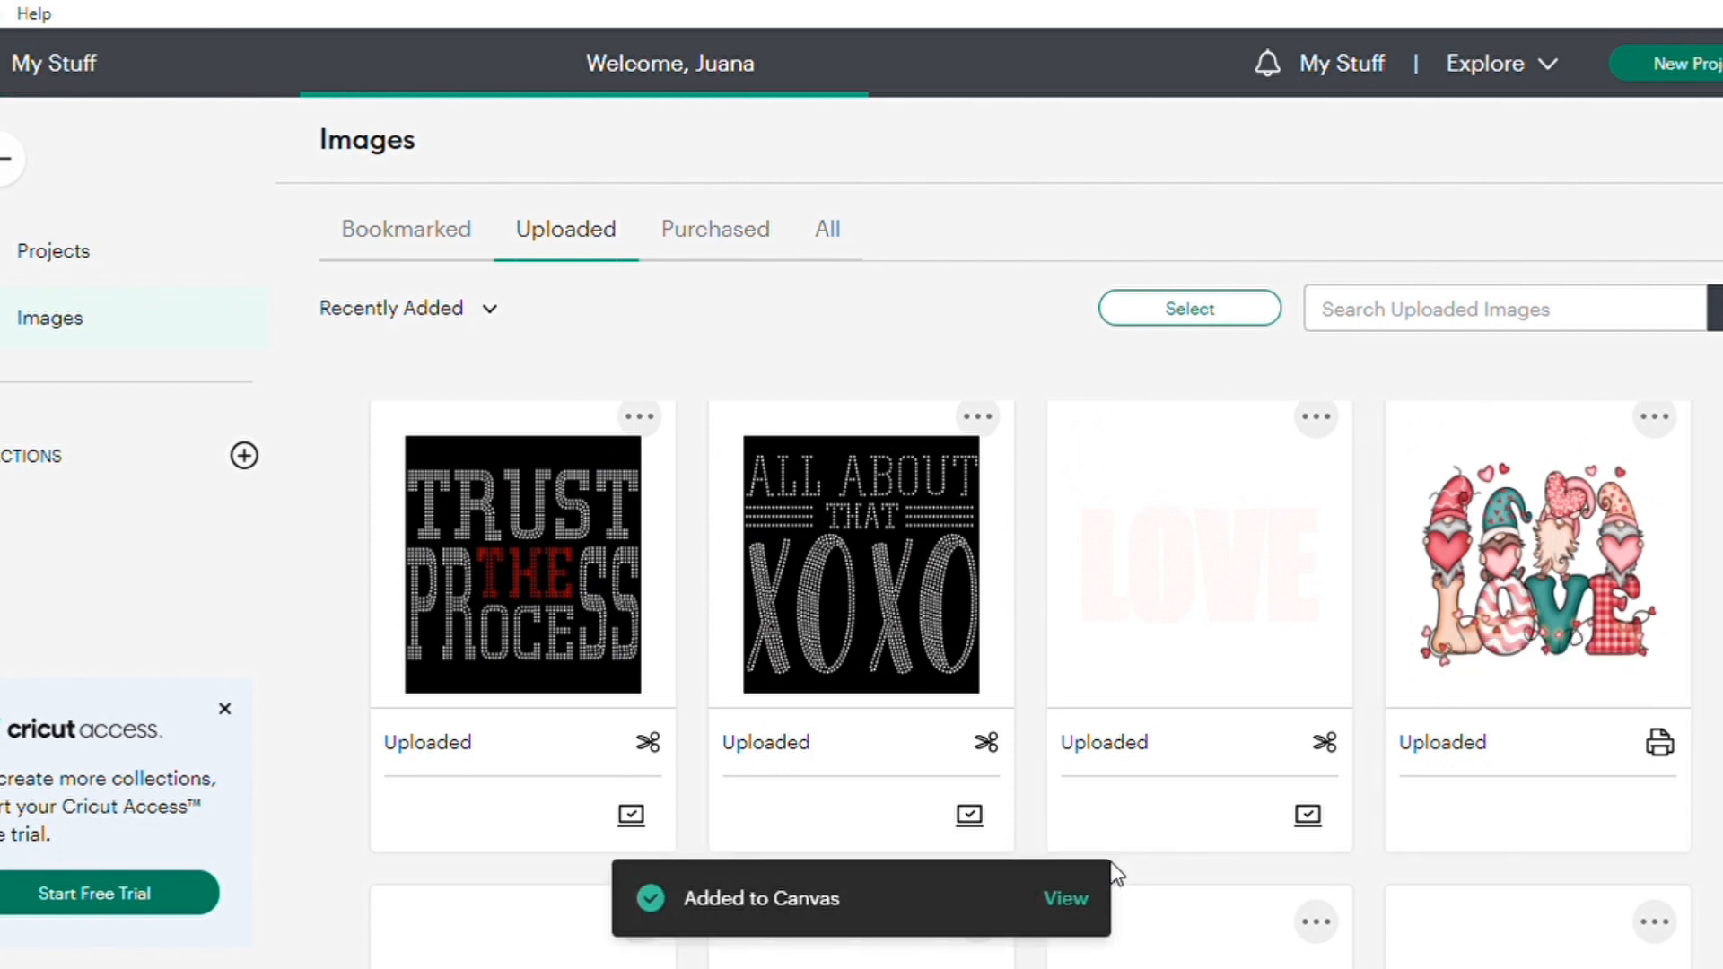
{"action": "left_click", "coordinate": [1070, 897]}
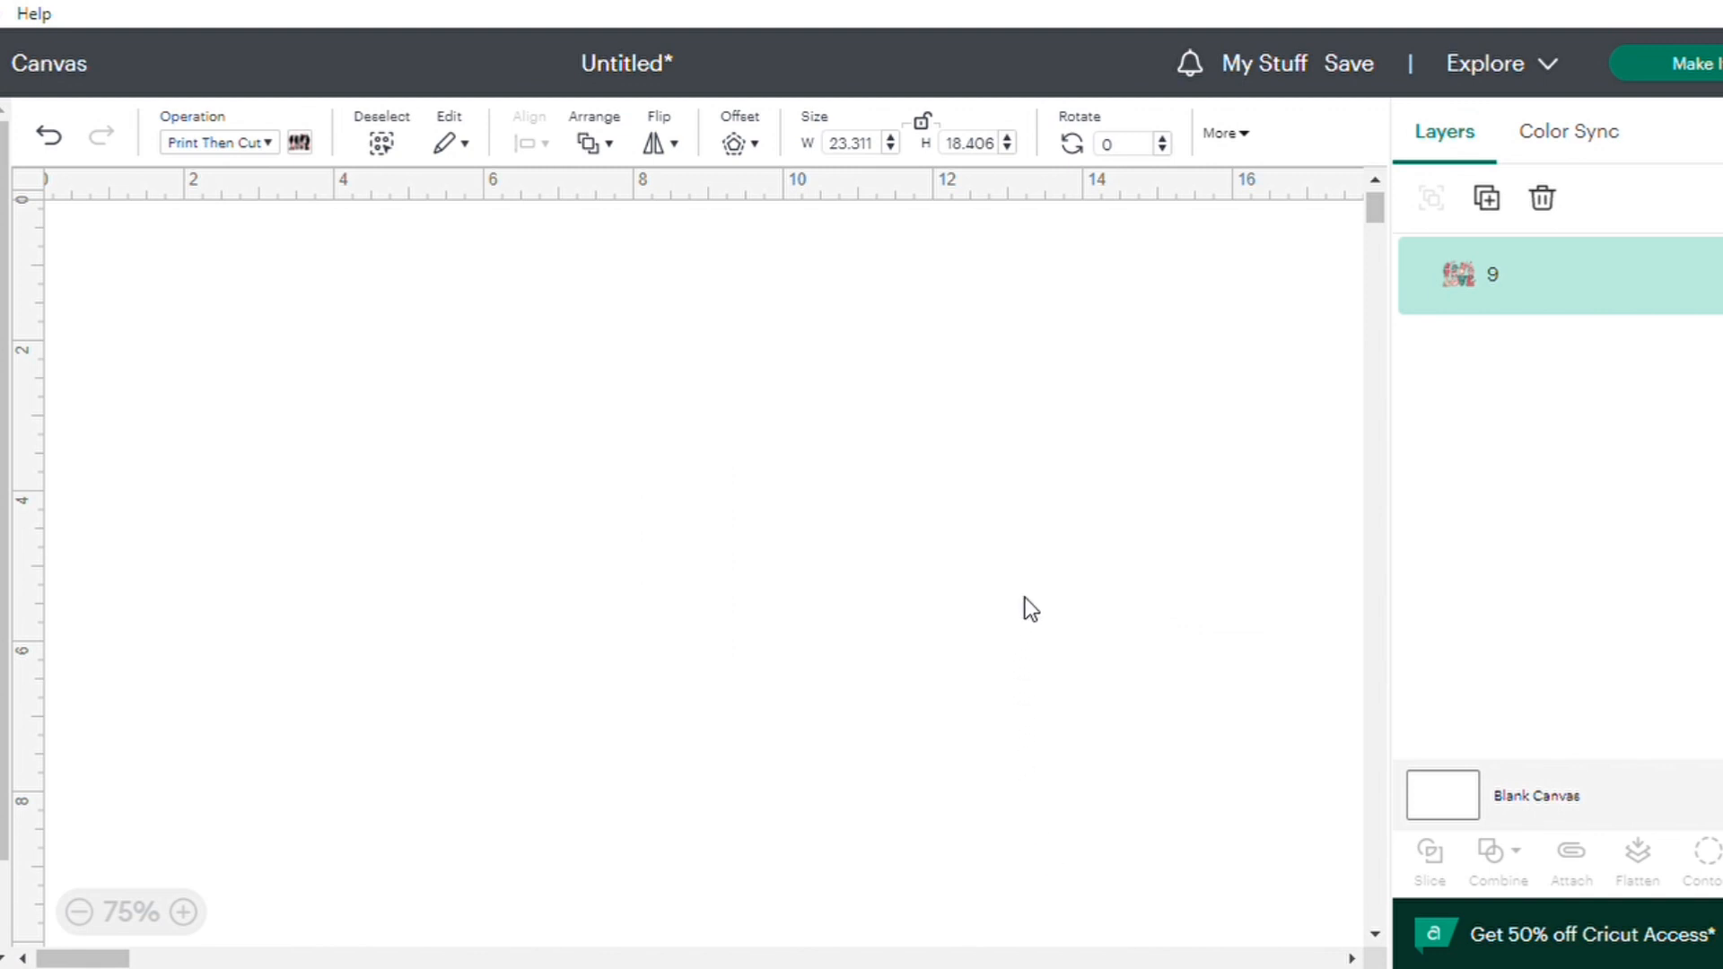
- Resize the gnome LOVE image proportionally to a width of 11.0 in
{"action": "left_click", "coordinate": [1454, 282]}
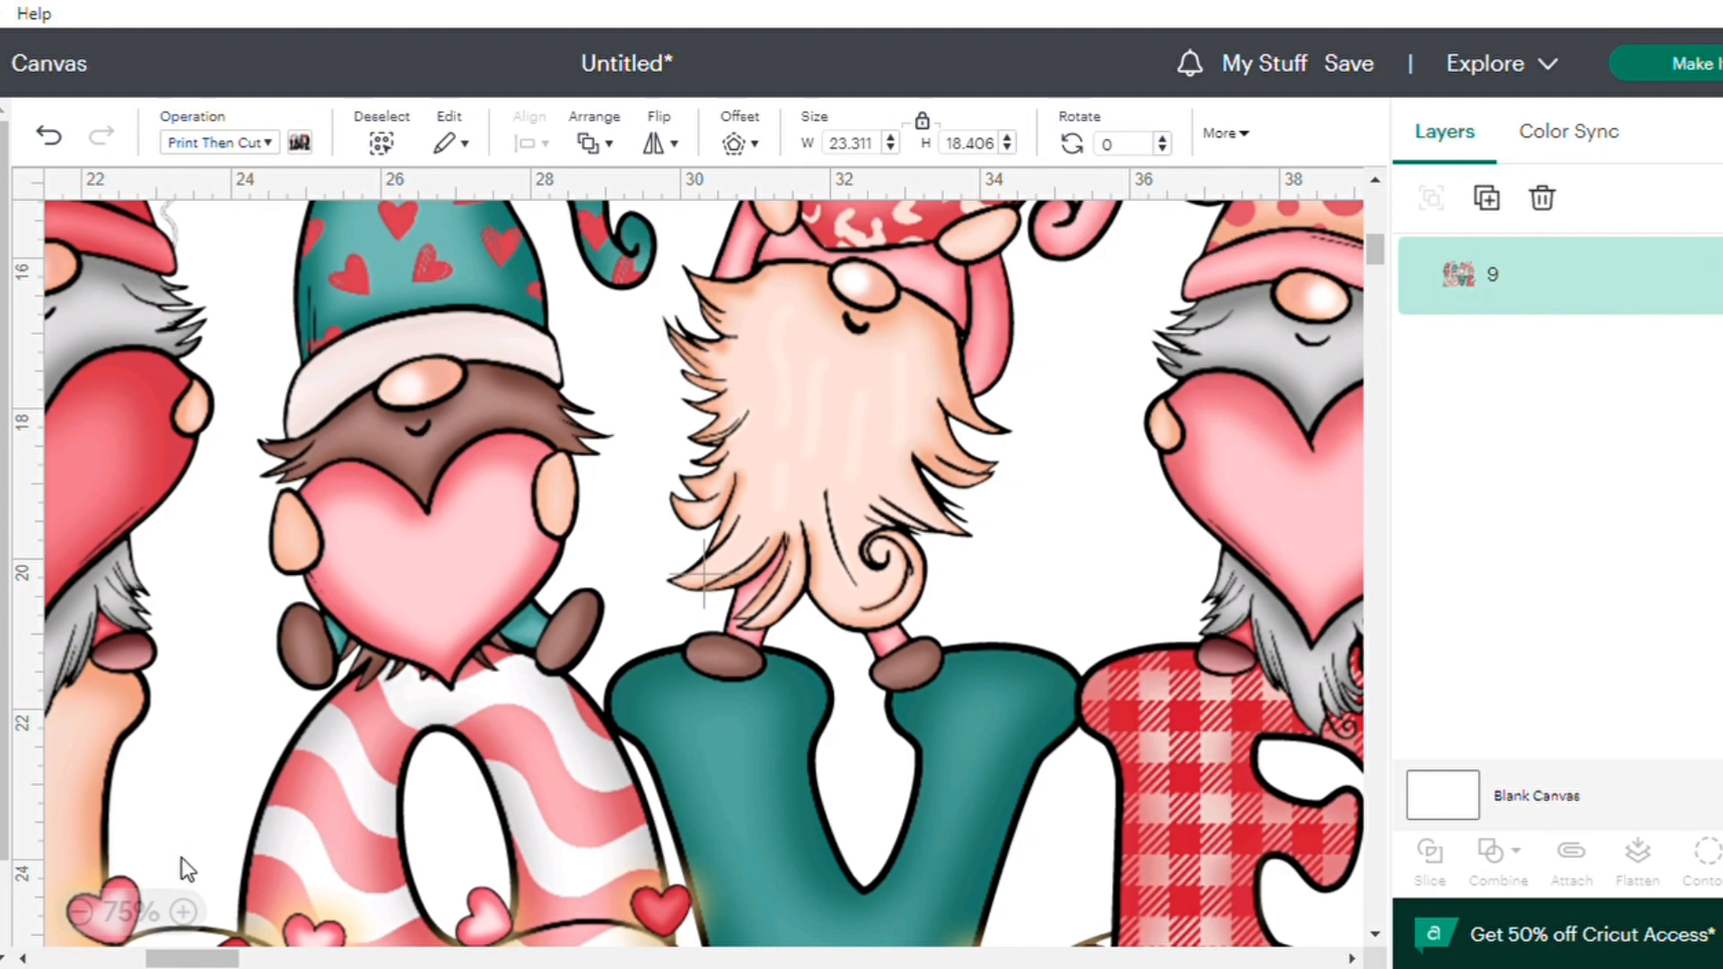
{"action": "left_click", "coordinate": [81, 913]}
{"action": "left_click", "coordinate": [81, 913]}
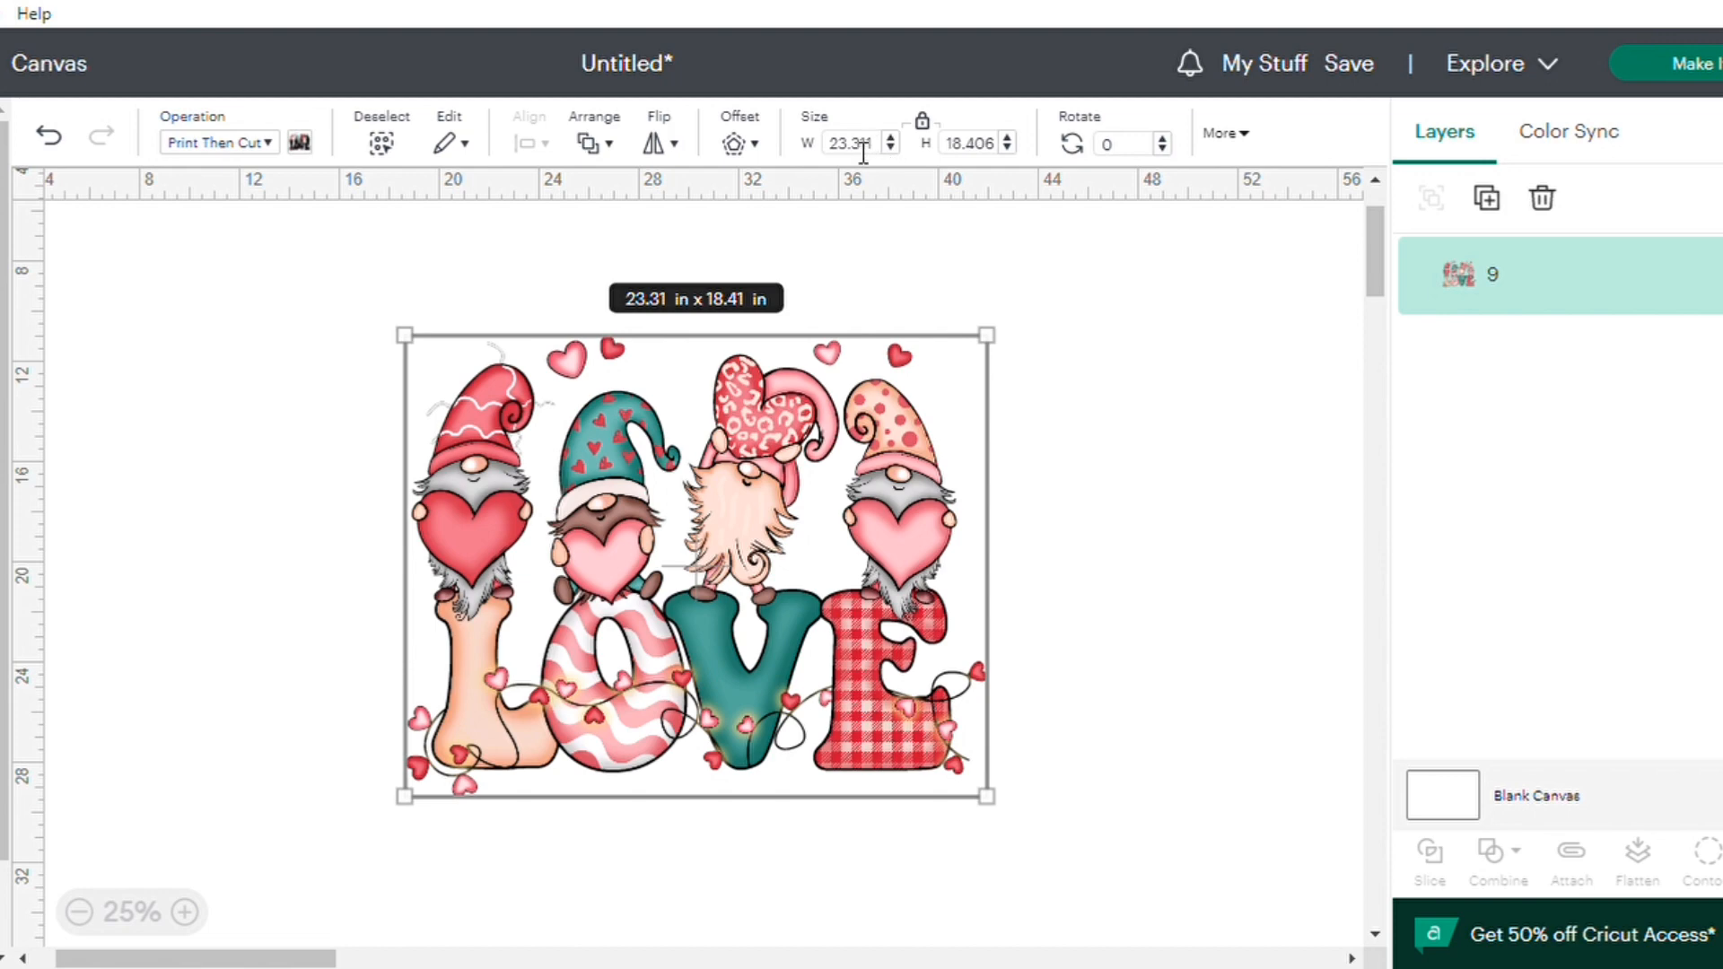
{"action": "double_click", "coordinate": [834, 145]}
{"action": "type", "text": "11.00"}
{"action": "key", "text": "BackSpace"}
{"action": "key", "text": "BackSpace"}
{"action": "key", "text": "BackSpace"}
{"action": "key", "text": "BackSpace"}
{"action": "key", "text": "BackSpace"}
{"action": "key", "text": "BackSpace"}
{"action": "type", "text": ".0"}
{"action": "key", "text": "Return"}
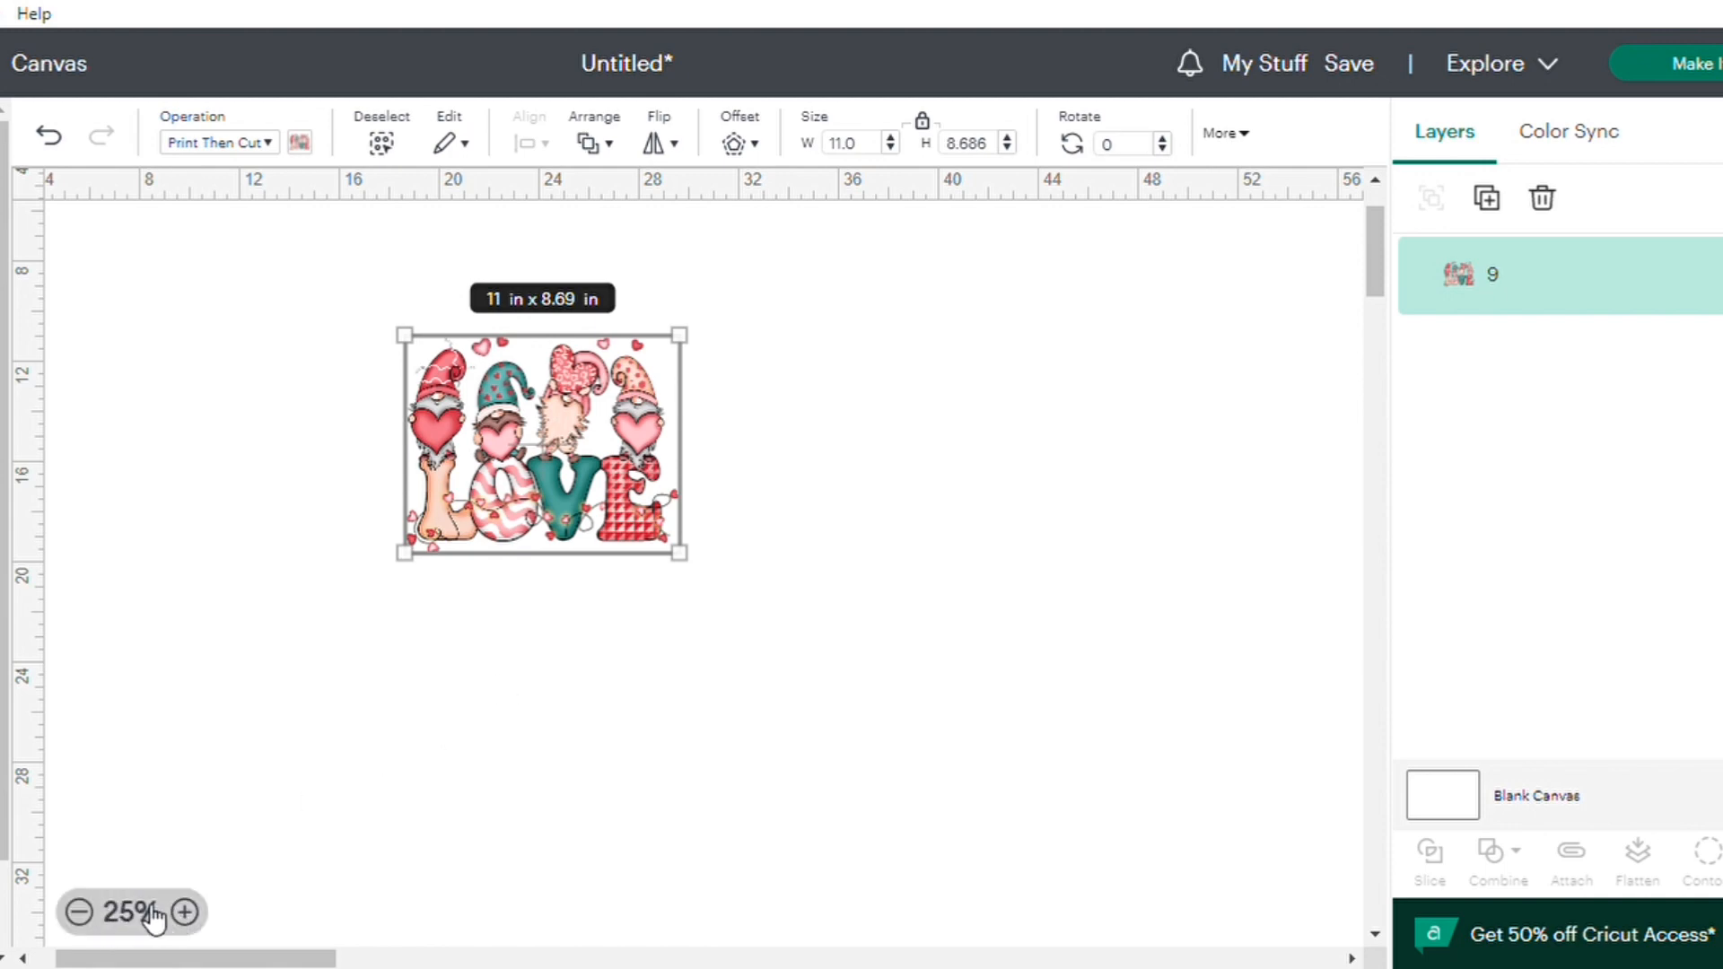
- Reposition the gnome LOVE image on the canvas so that the whole design can be inspected
{"action": "left_click", "coordinate": [188, 913]}
{"action": "left_click", "coordinate": [189, 913]}
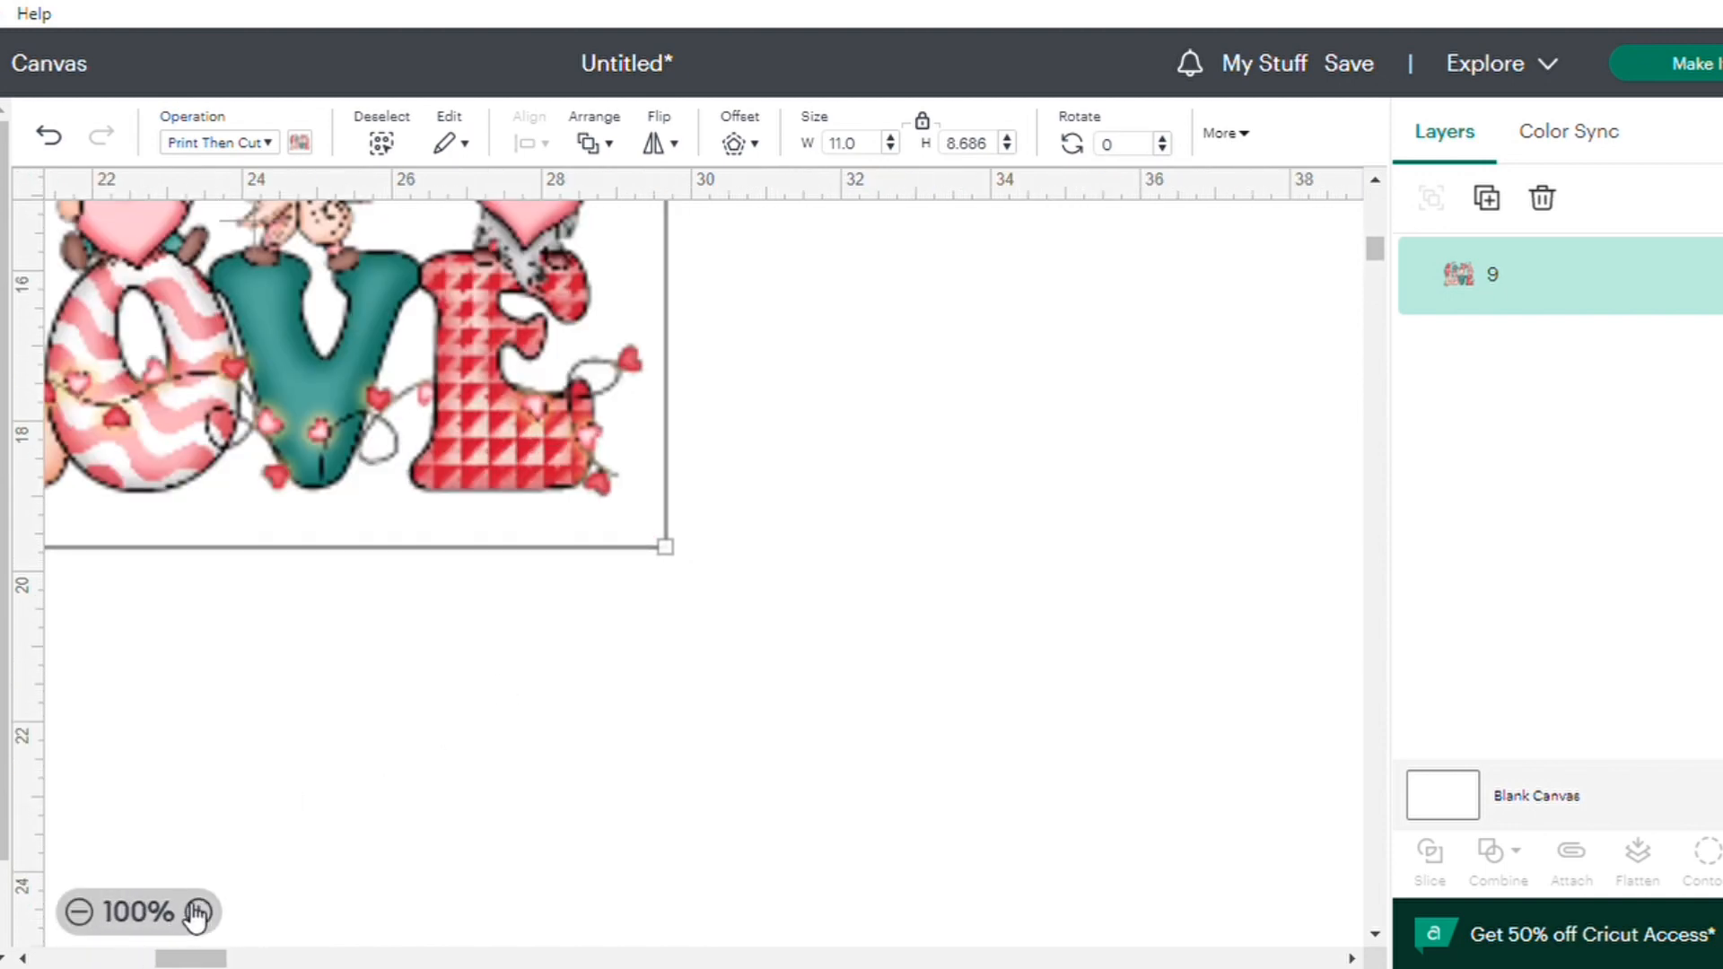
{"action": "left_click_drag", "start_coordinate": [199, 368], "coordinate": [773, 747]}
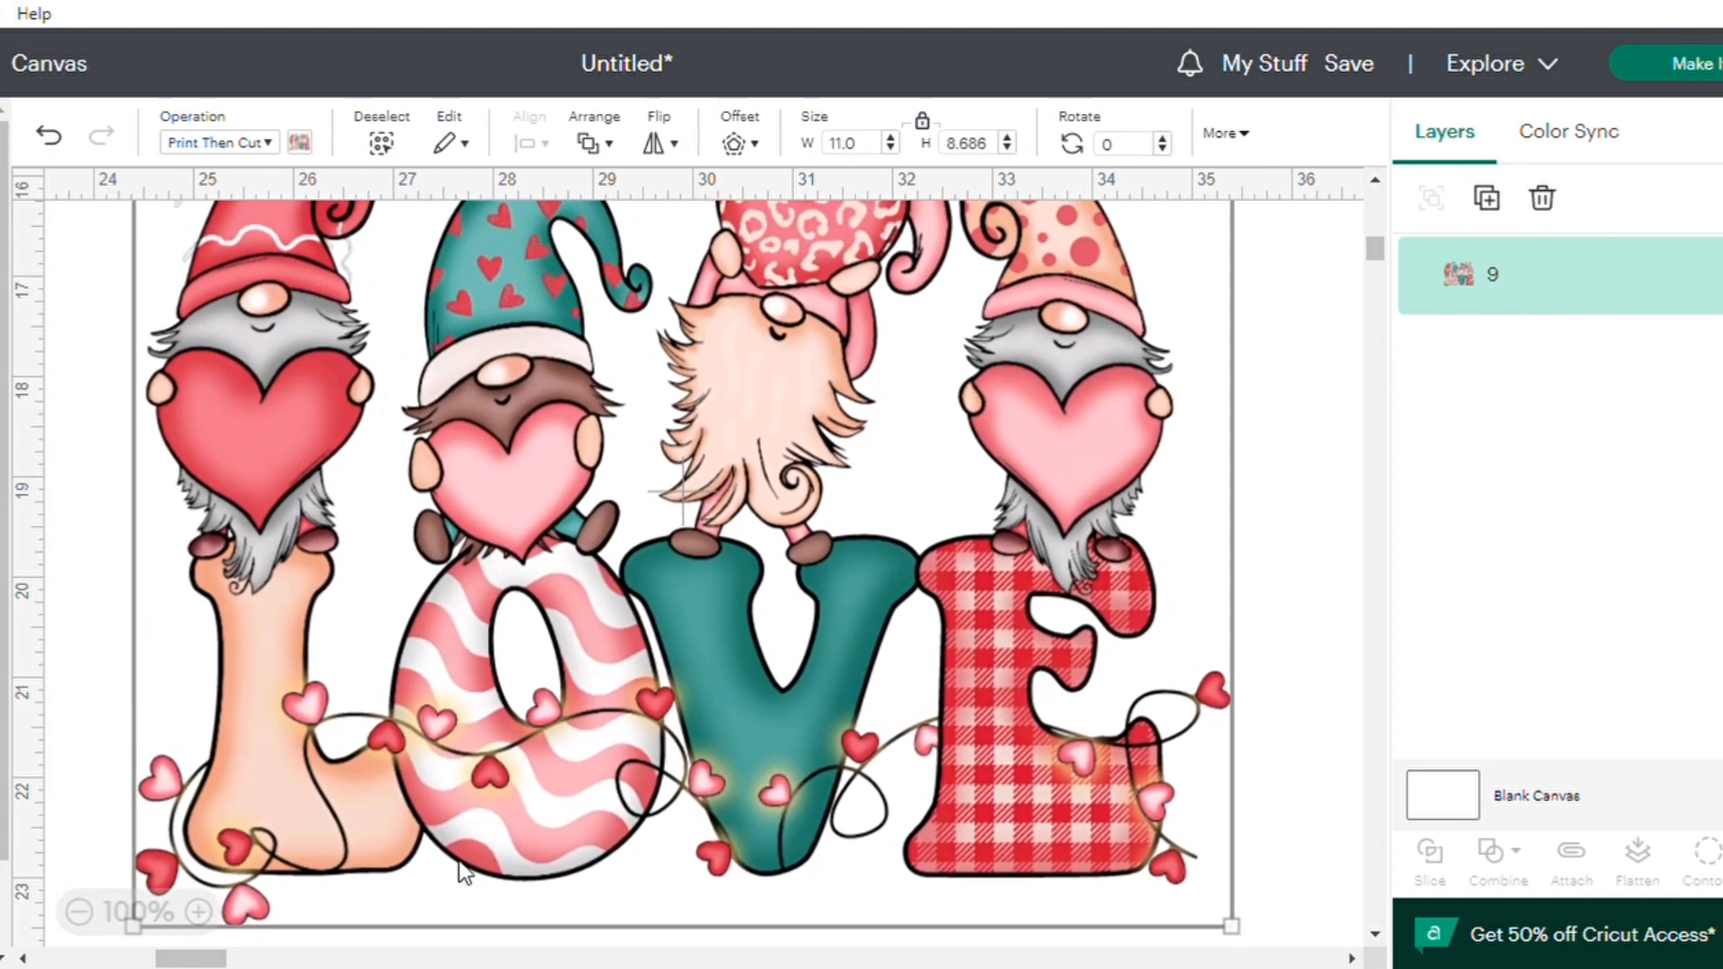
{"action": "left_click", "coordinate": [80, 913]}
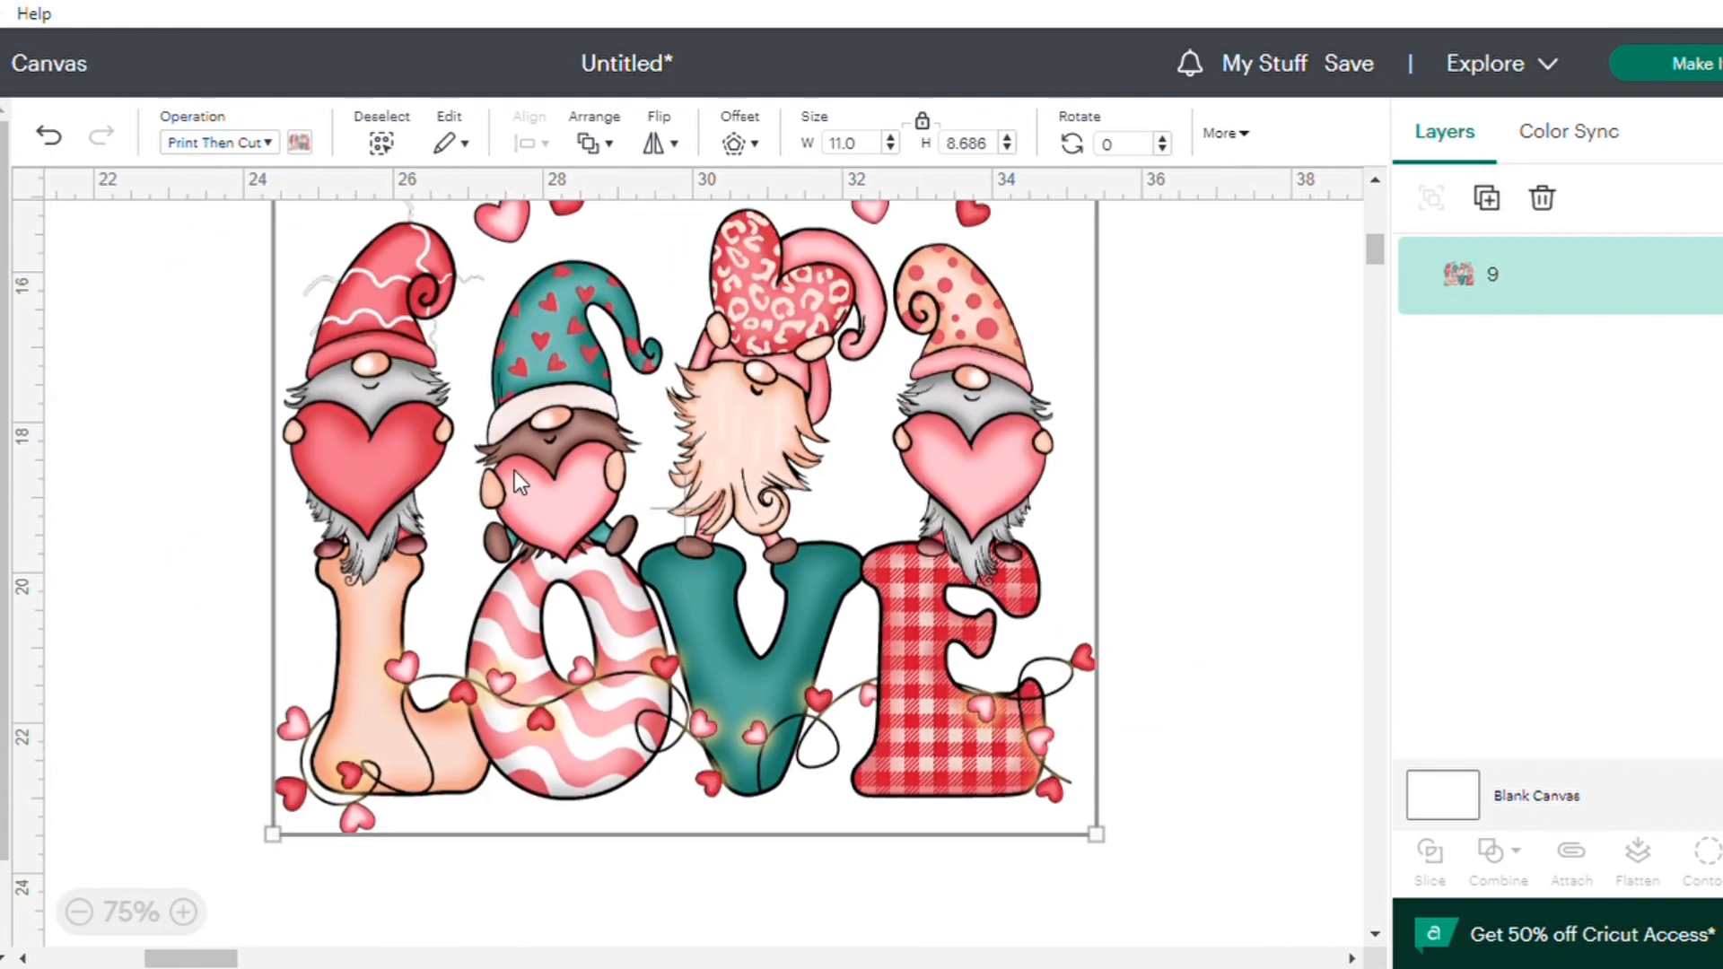
{"action": "left_click_drag", "start_coordinate": [515, 471], "coordinate": [504, 558]}
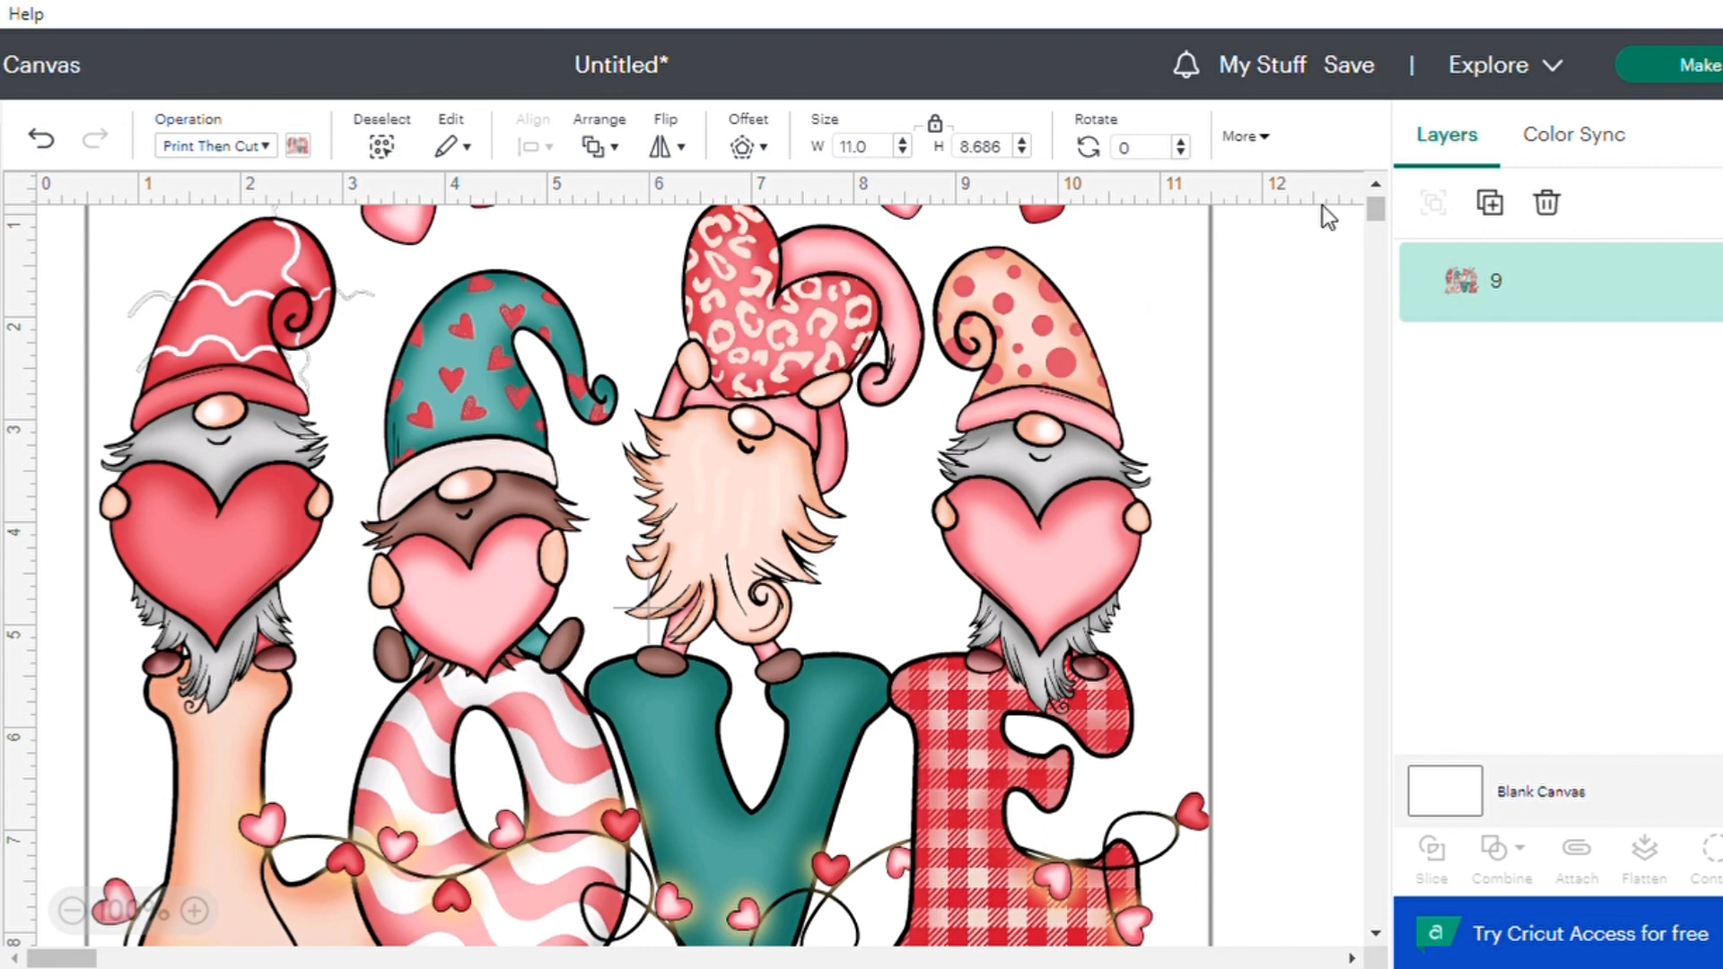
- Prepare the design for making, check its placement on the mat preview and proceed to the print setup
{"action": "left_click", "coordinate": [1679, 54]}
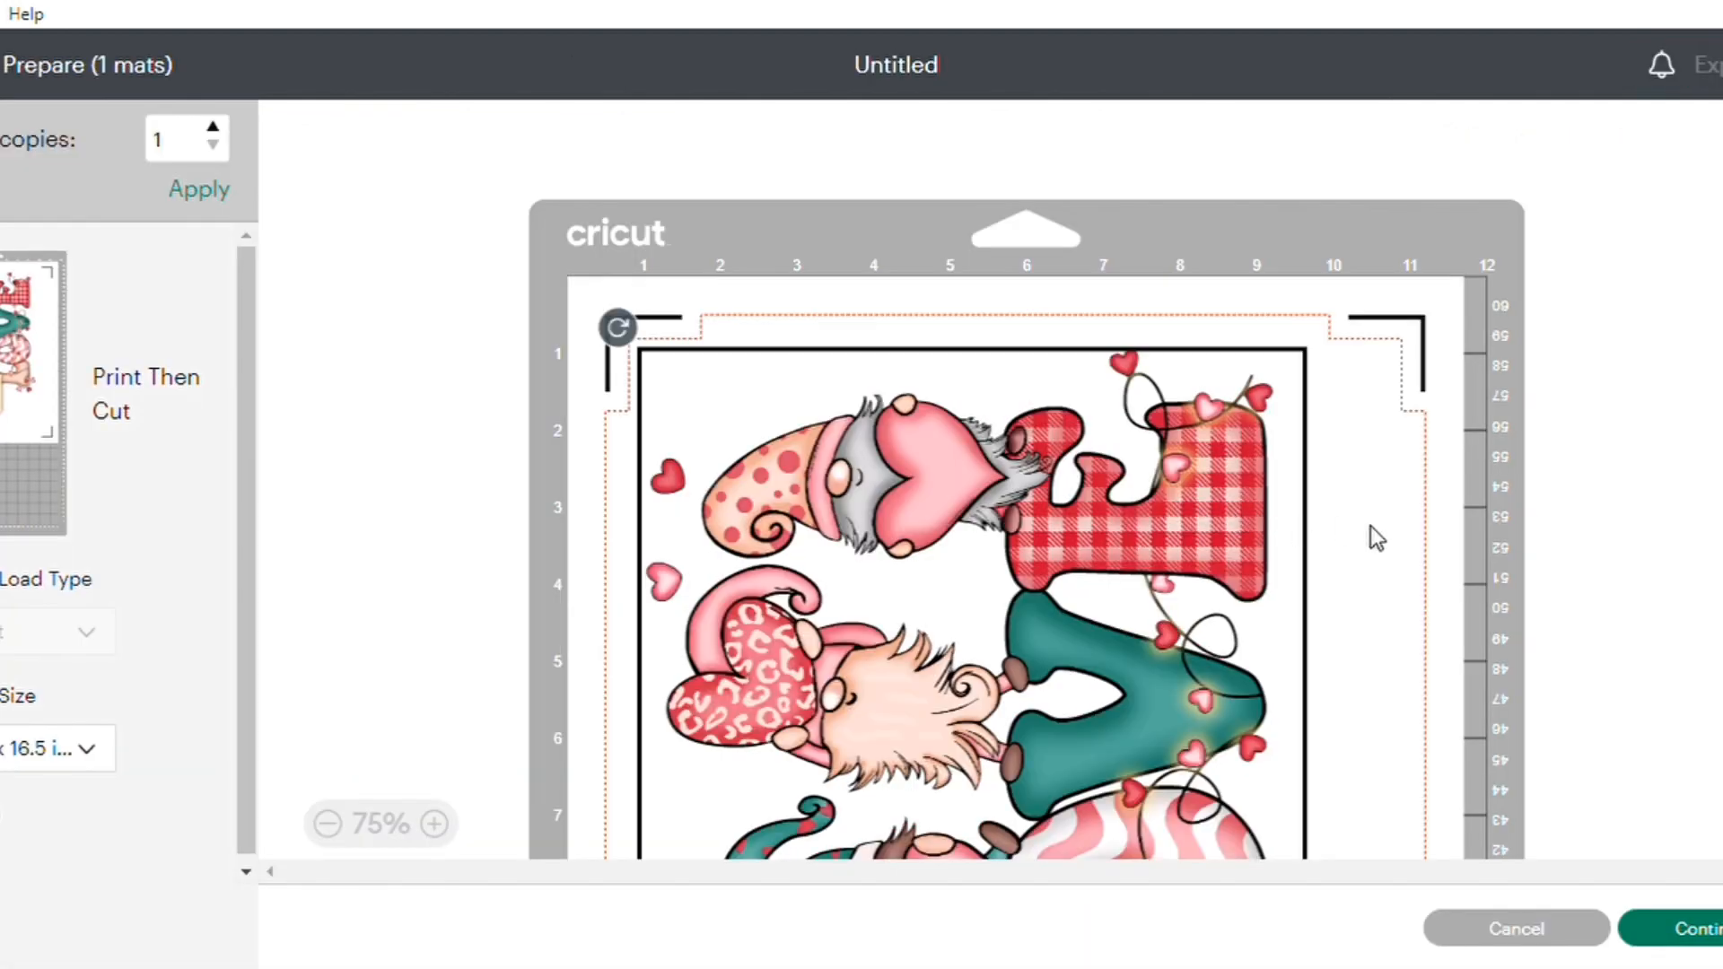
{"action": "scroll", "coordinate": [1423, 558], "scroll_direction": "down", "scroll_amount": 3}
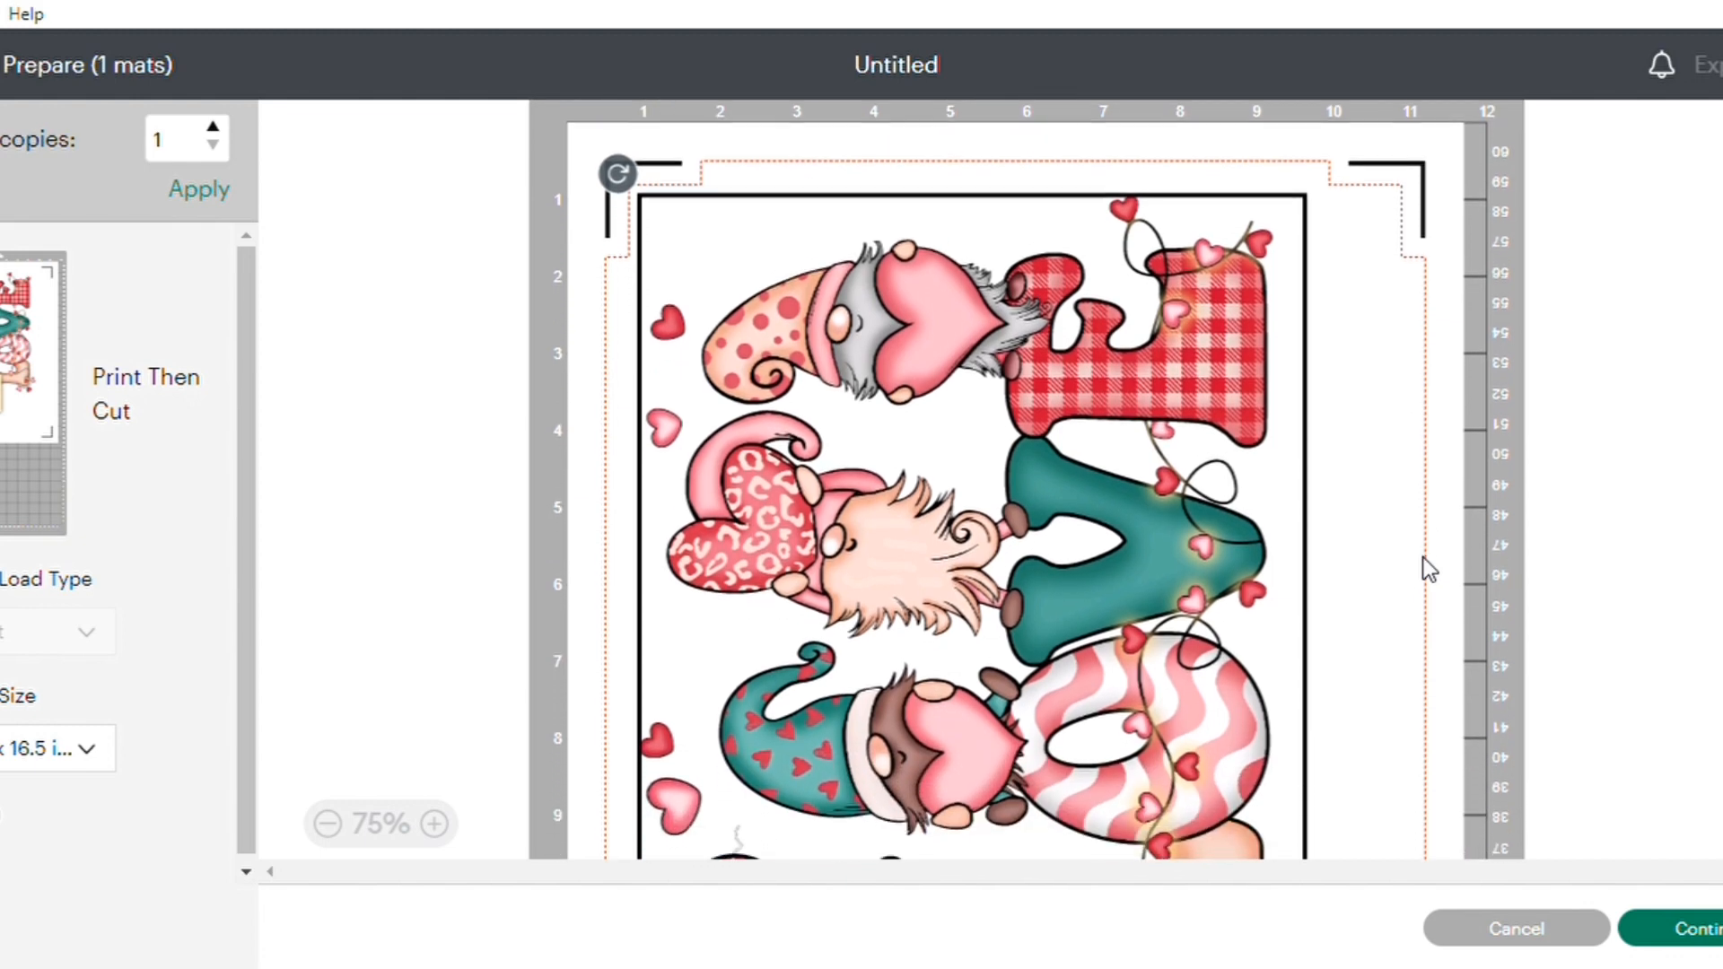
{"action": "scroll", "coordinate": [1424, 556], "scroll_direction": "up", "scroll_amount": 2}
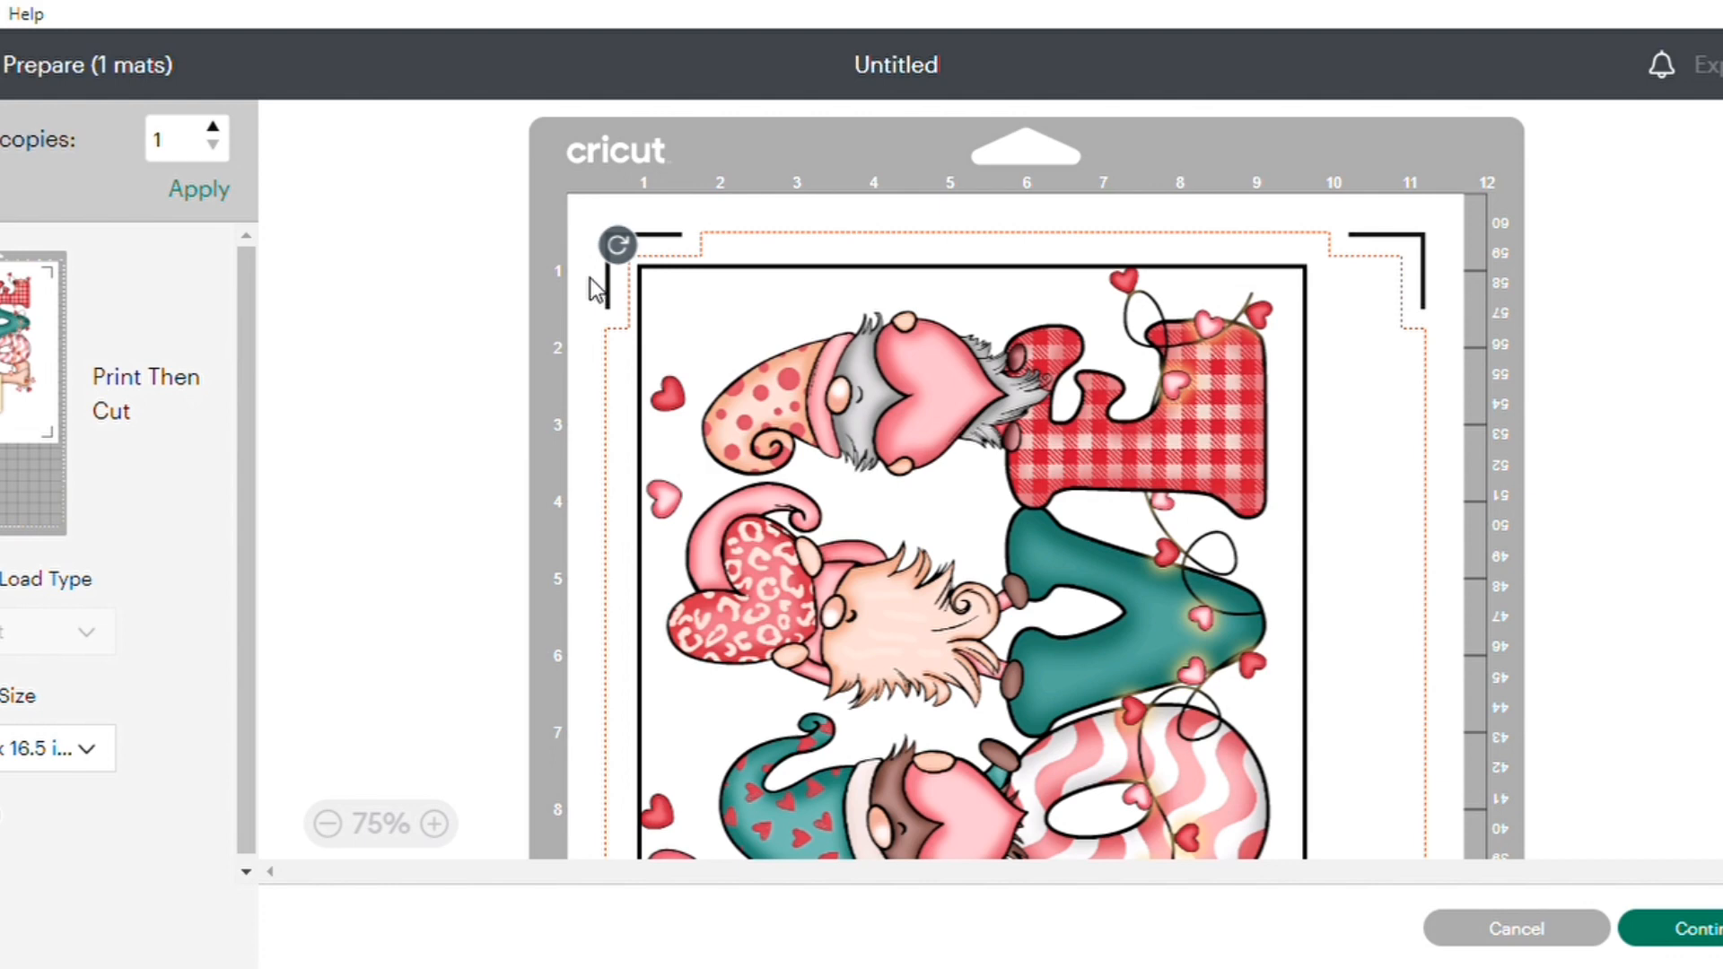
{"action": "left_click", "coordinate": [408, 348]}
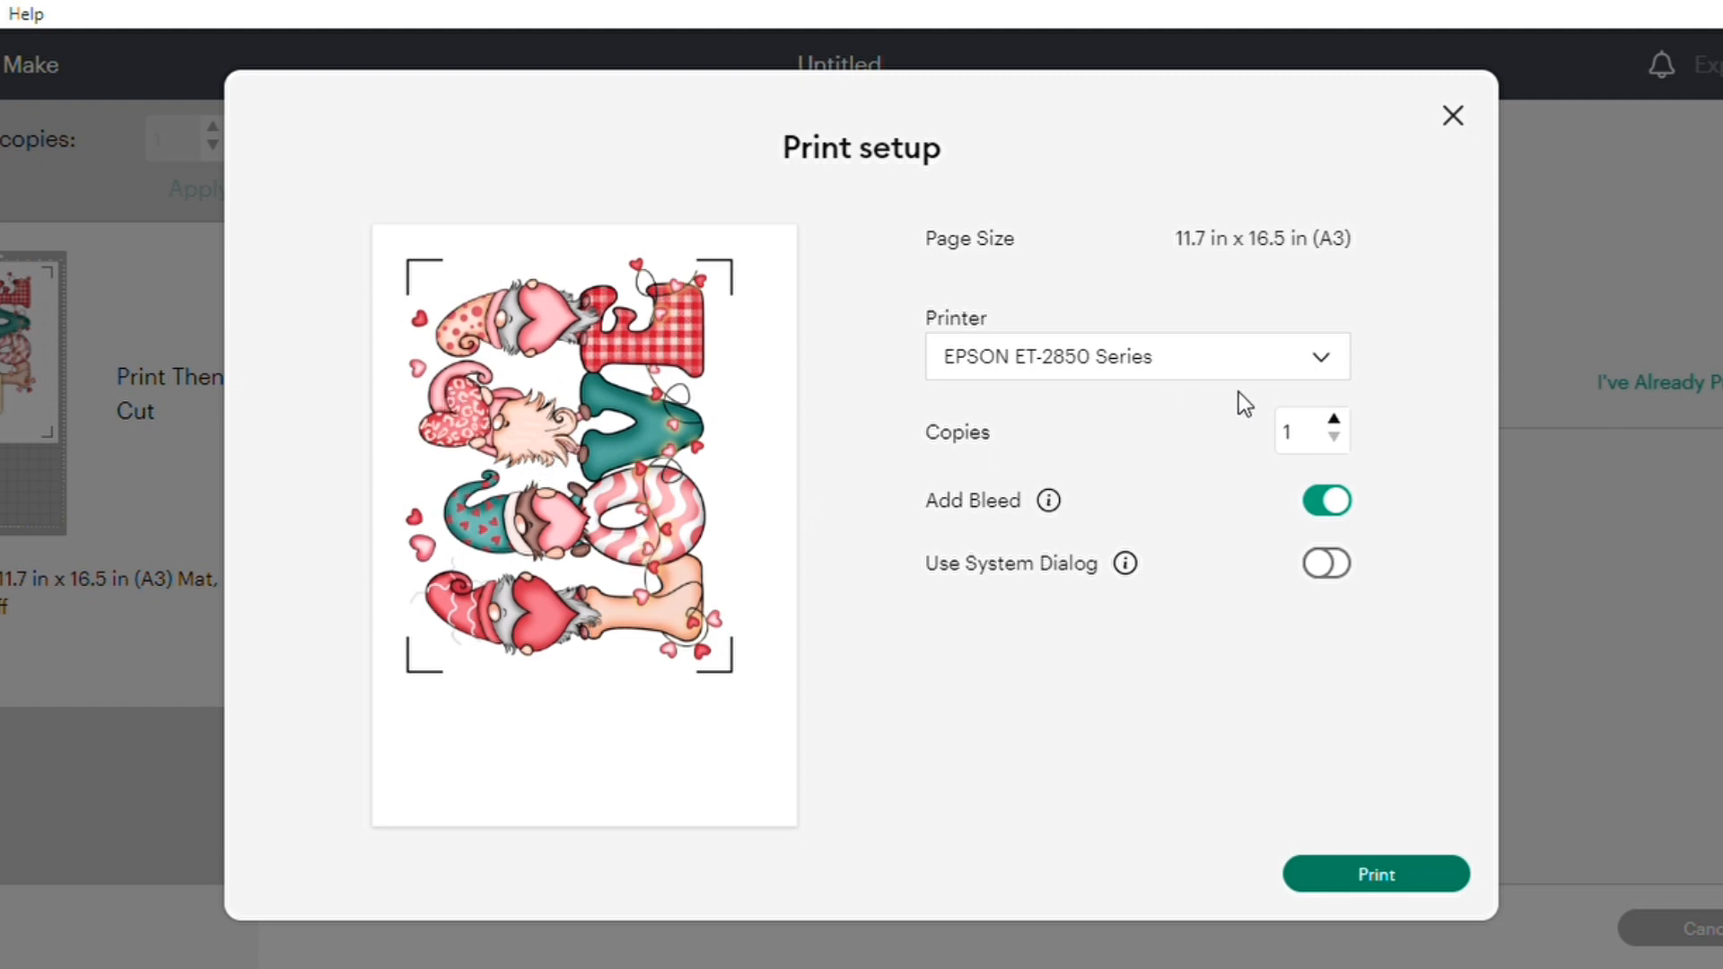
- Choose the (ET-15000 Series) sublimation printer, enable Use System Dialog and start the print with Add Bleed kept on
{"action": "left_click", "coordinate": [1335, 367]}
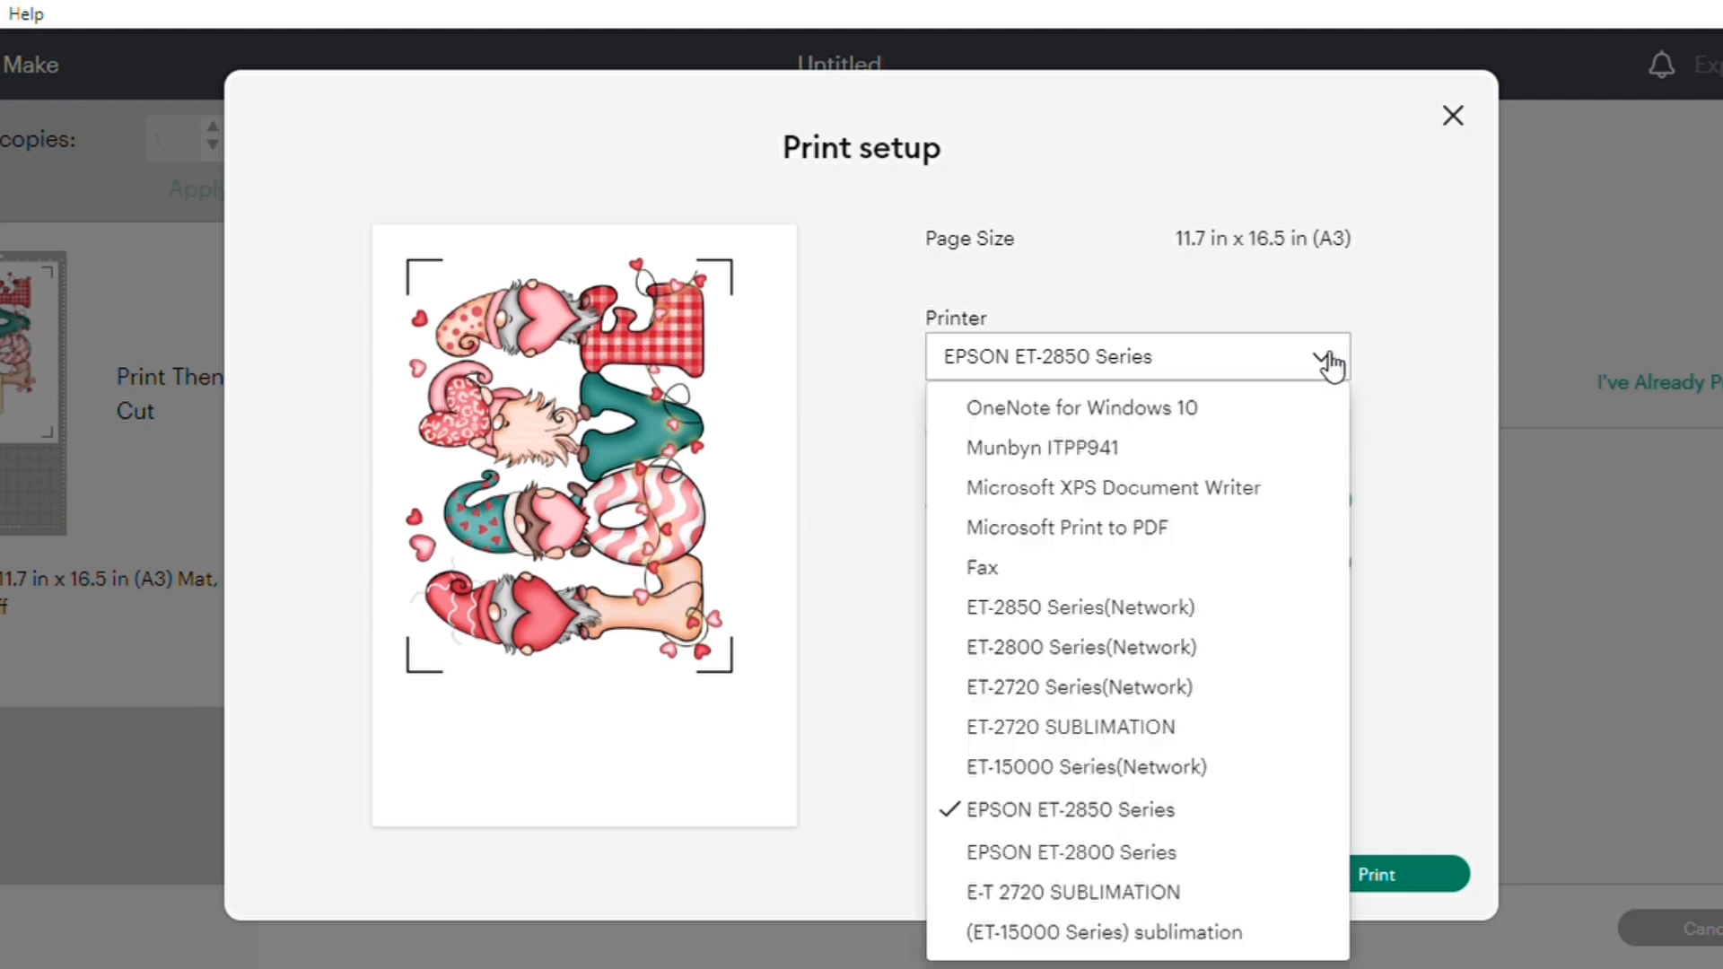
{"action": "left_click", "coordinate": [1034, 934]}
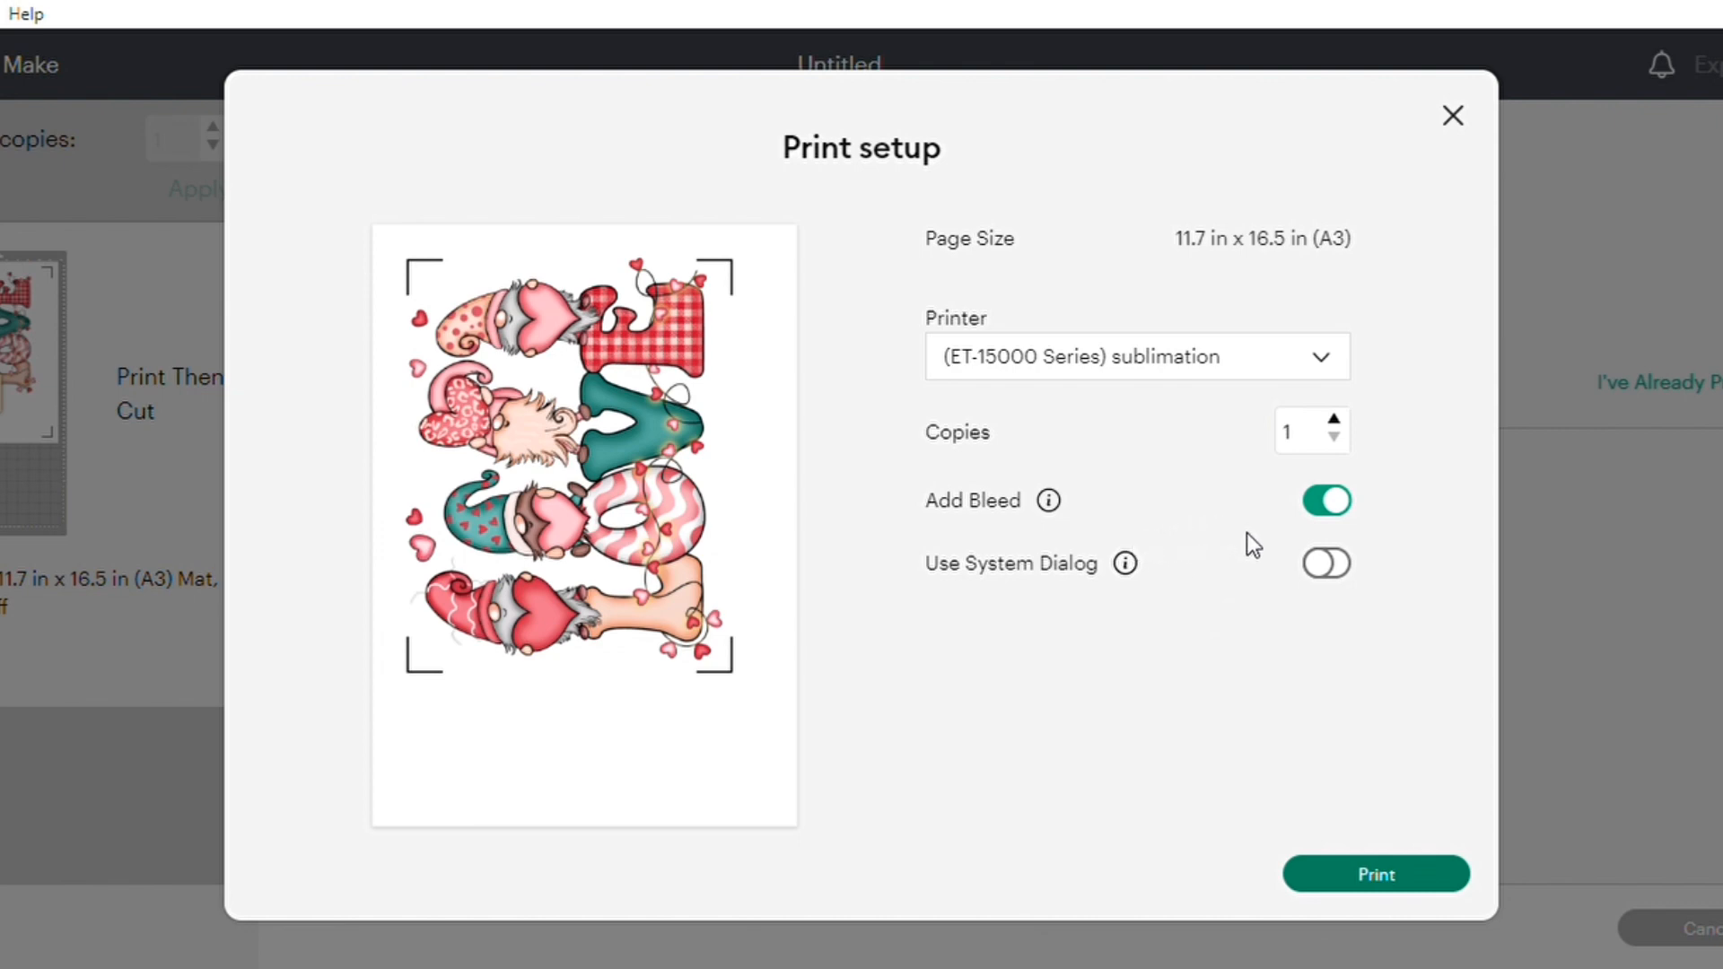
{"action": "left_click", "coordinate": [1332, 566]}
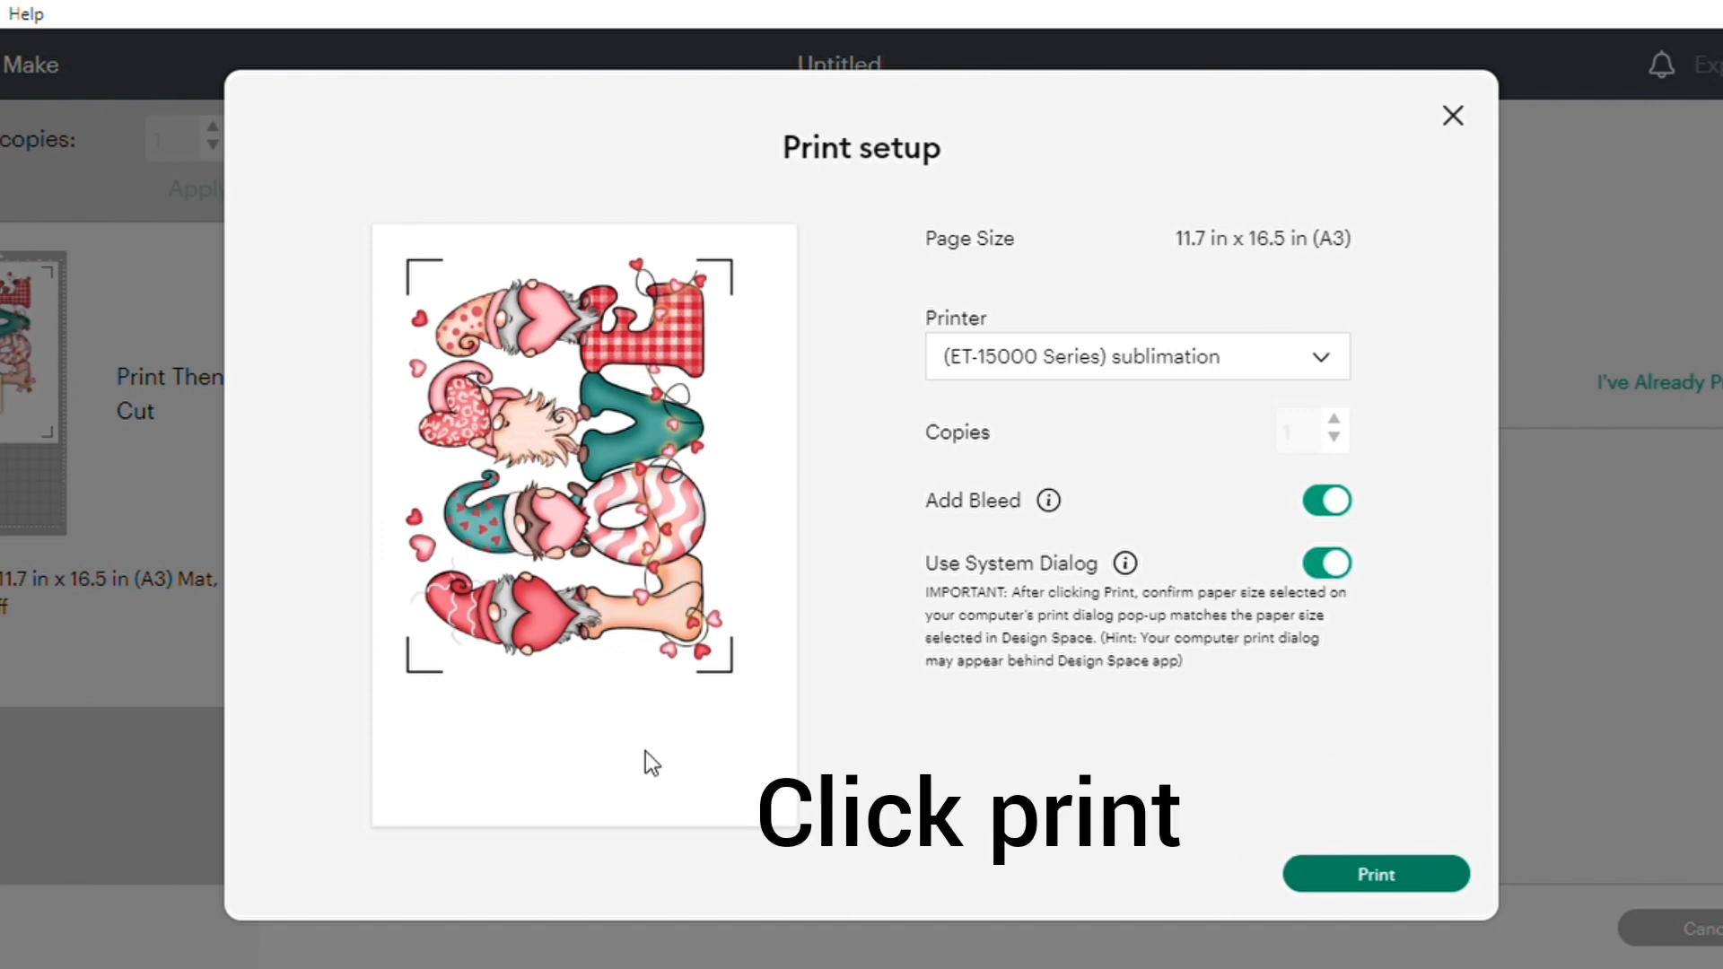
{"action": "left_click", "coordinate": [1362, 876]}
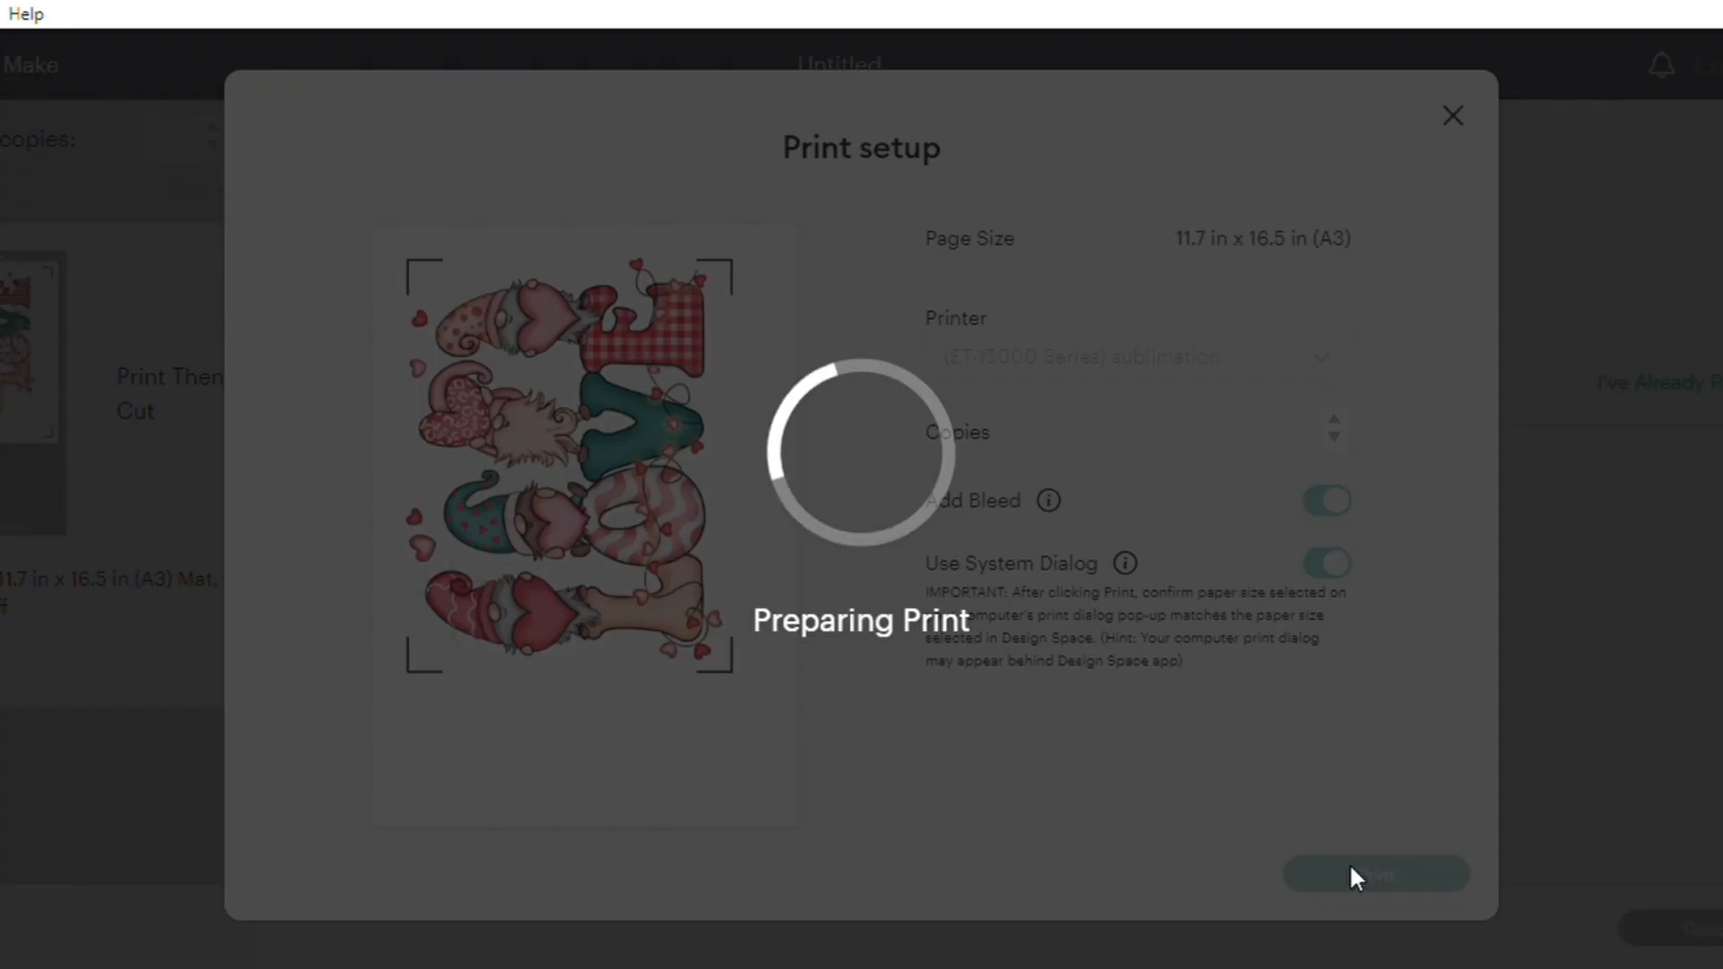